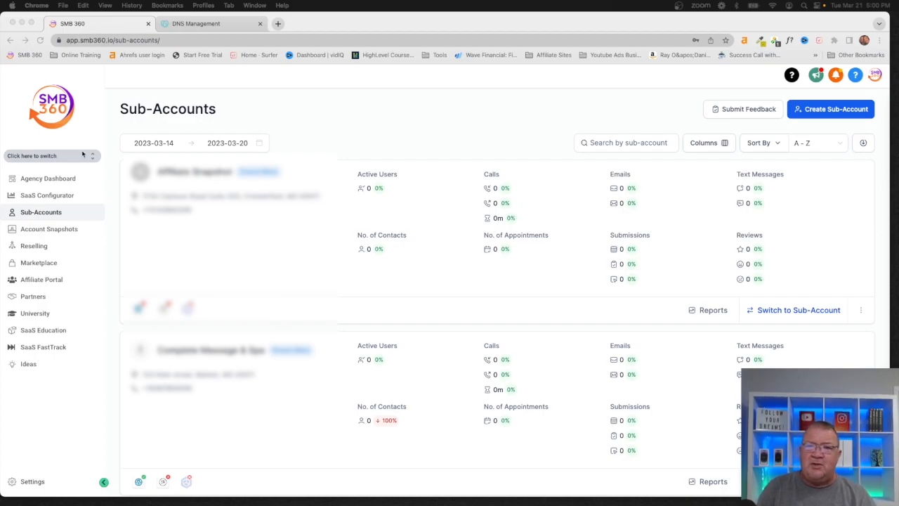
- Switch to the Affiliate Snapshot sub-account and check which site types its Sites area offers
click(83, 156)
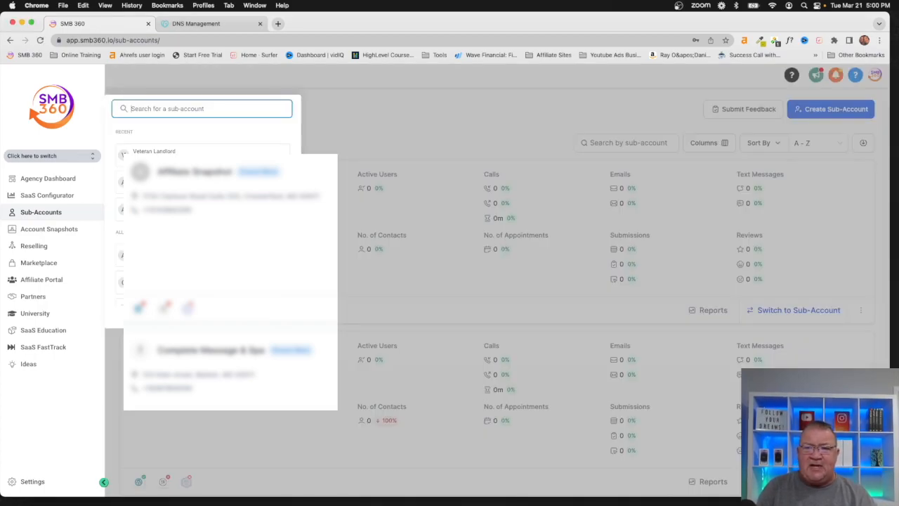
click(155, 261)
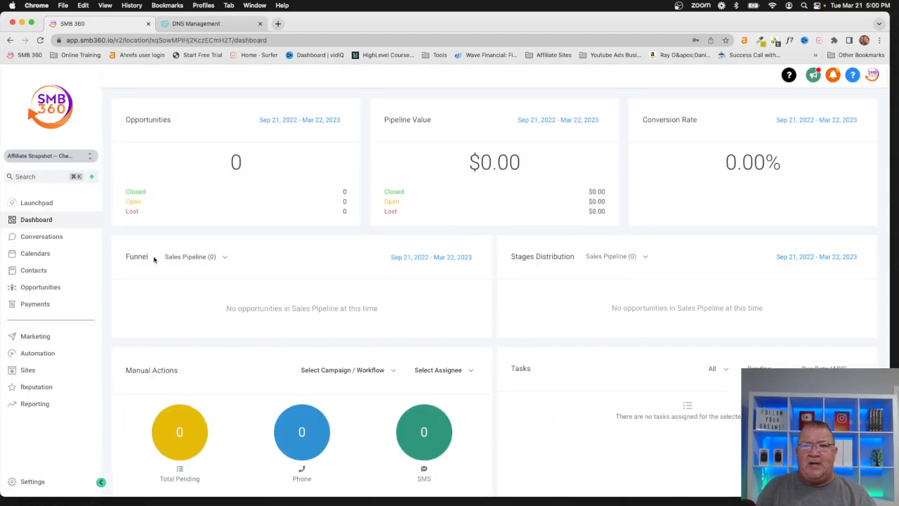
click(26, 371)
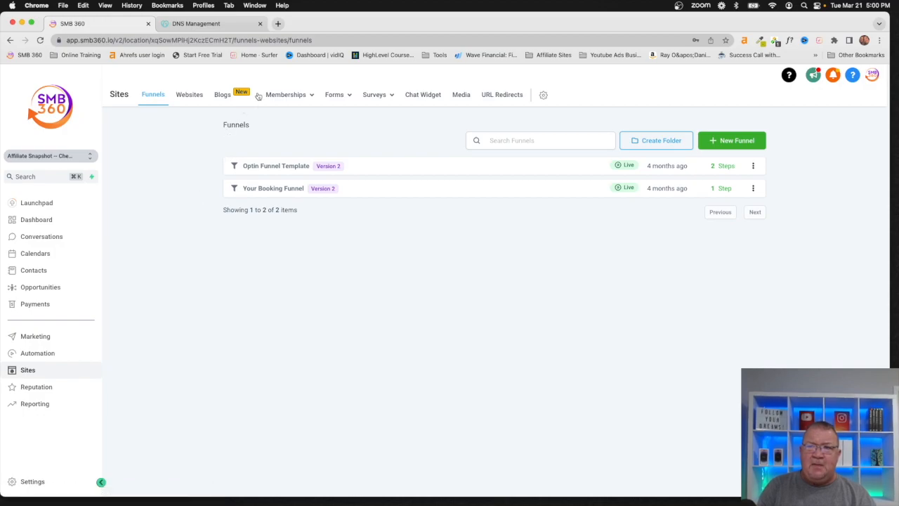
mouse_move(329, 95)
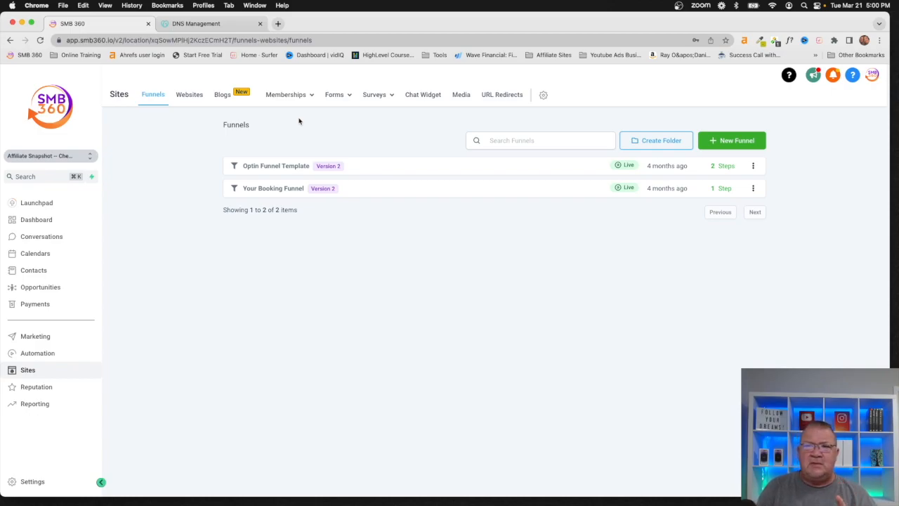
- Switch to the Veteran Landlord sub-account and open the WordPress dashboard in its Sites area
click(64, 155)
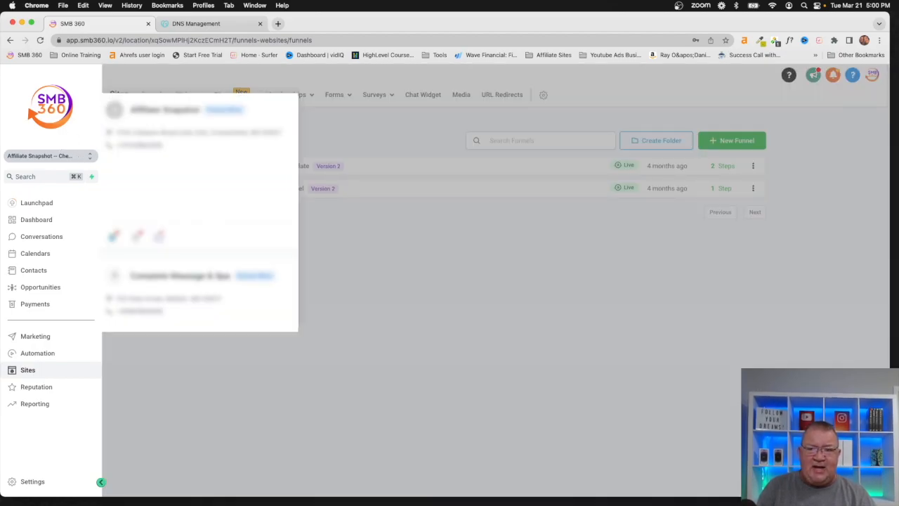
click(177, 294)
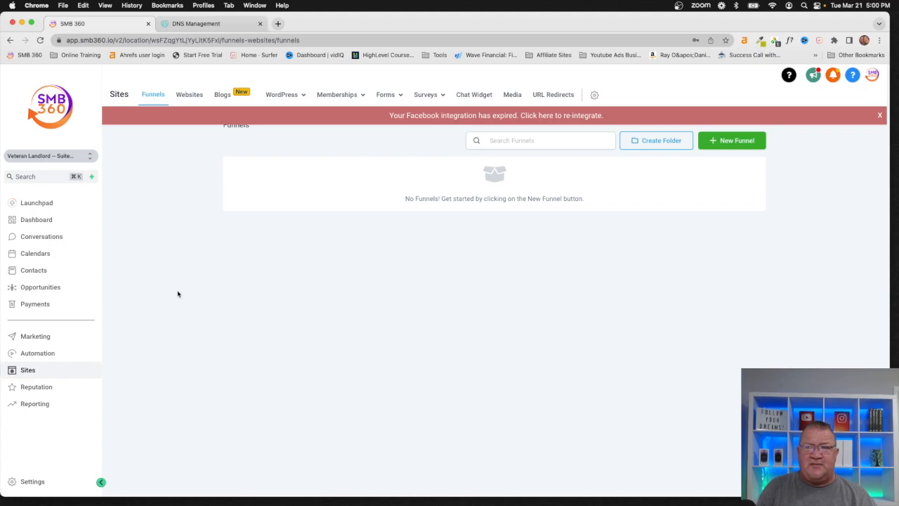
click(880, 116)
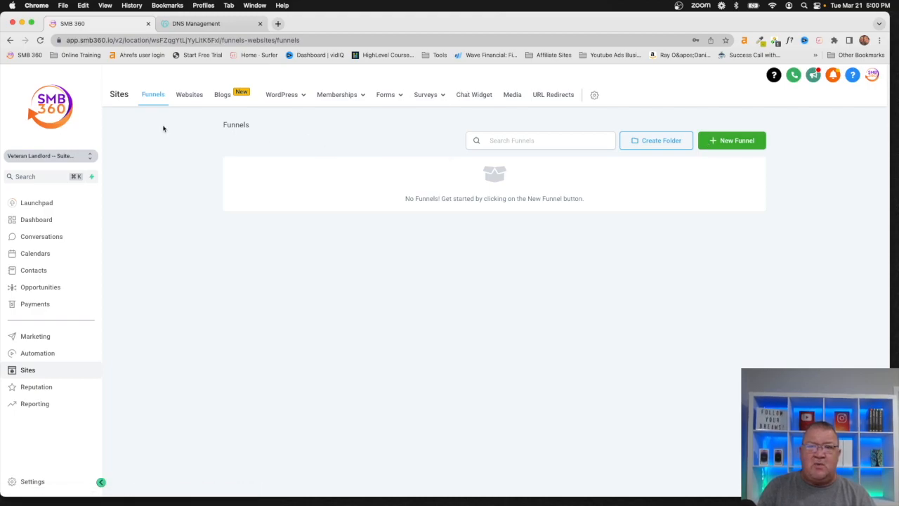
mouse_move(274, 96)
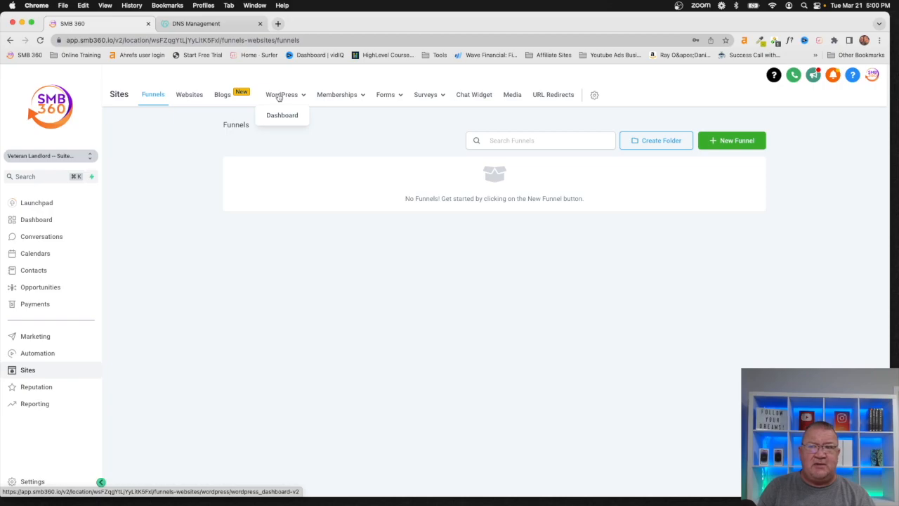
click(281, 115)
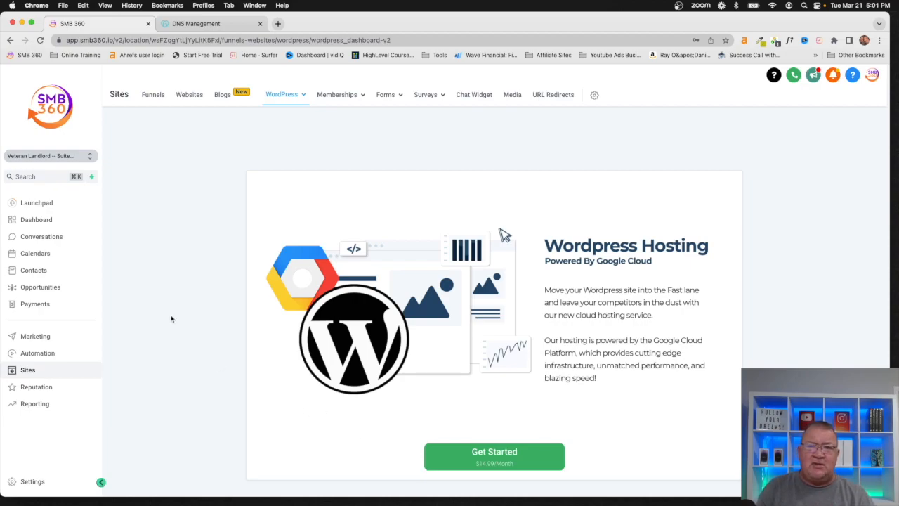
- Return to the agency view and examine the WordPress resell offer and pricing in the Veteran Landlord account details
click(88, 158)
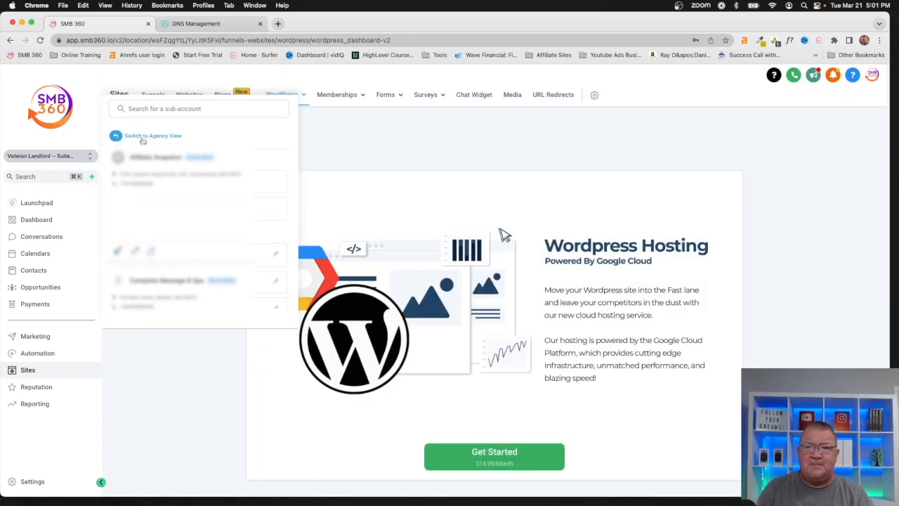
click(142, 139)
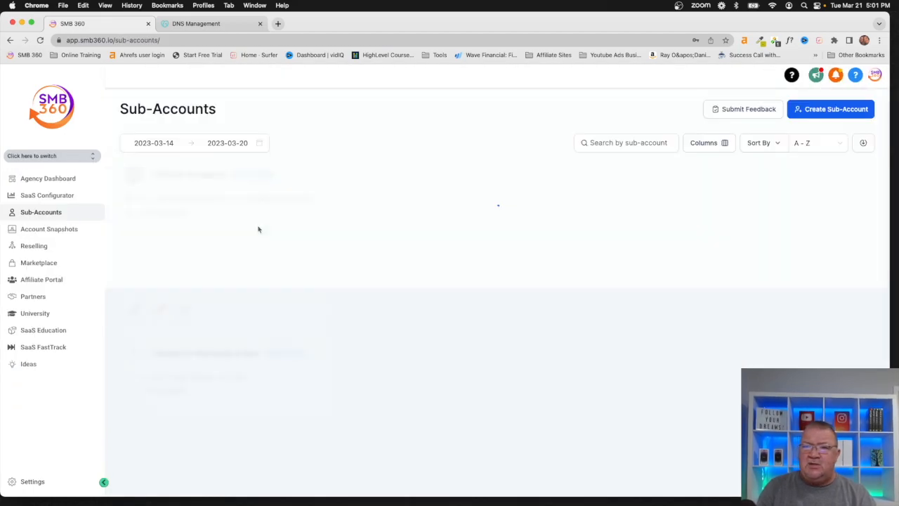
scroll(257, 229, down, 5)
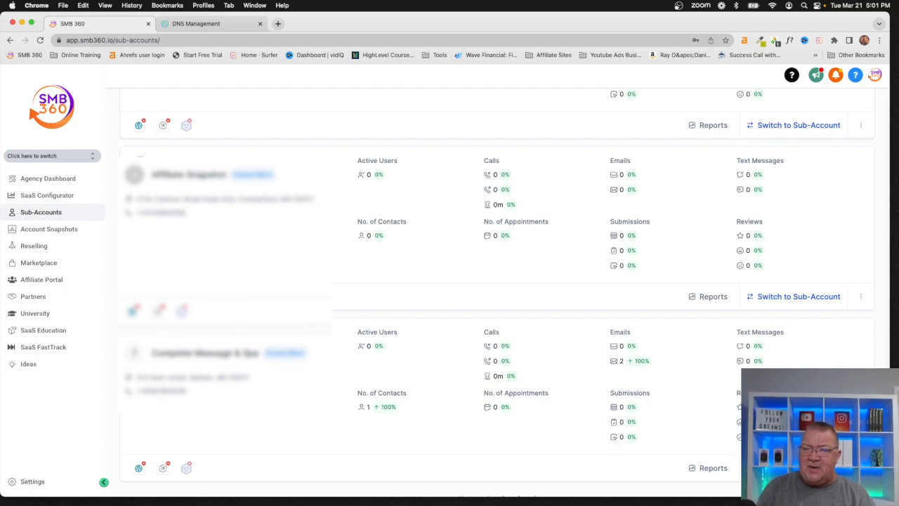
click(188, 339)
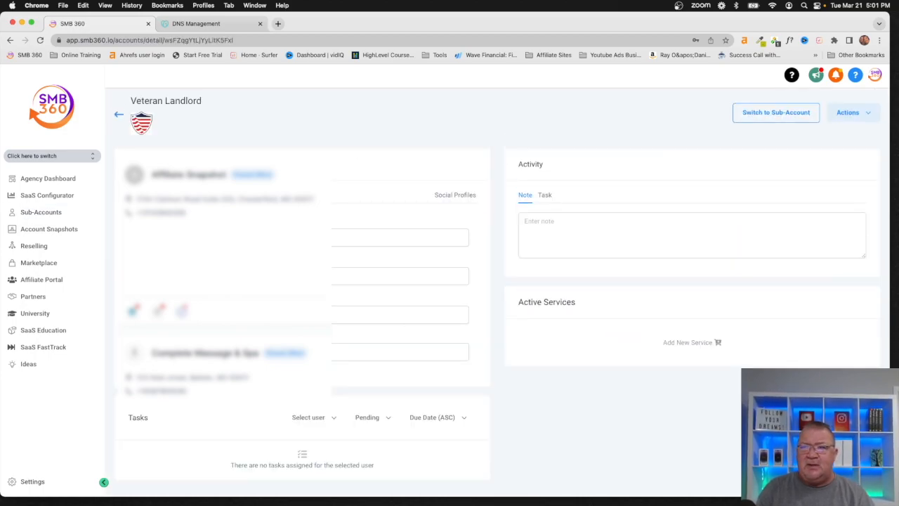
scroll(424, 332, down, 1)
scroll(425, 332, down, 5)
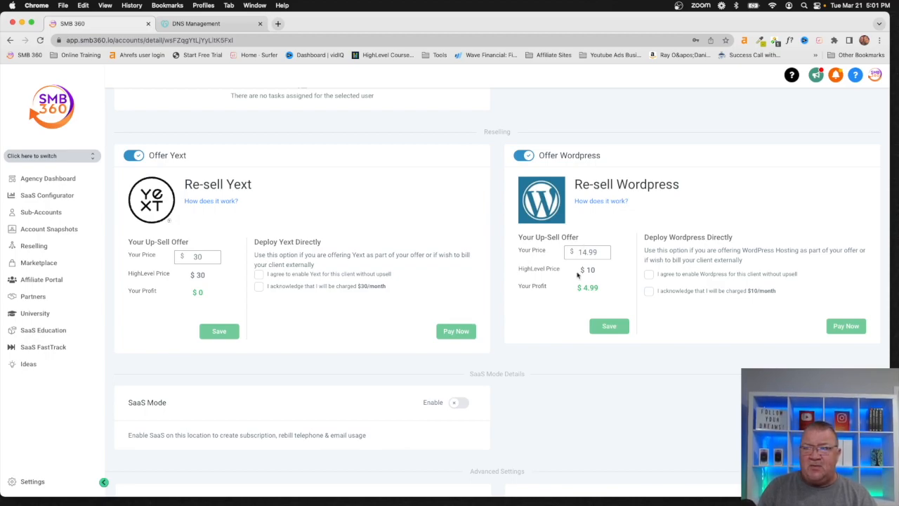
drag(579, 252, 610, 254)
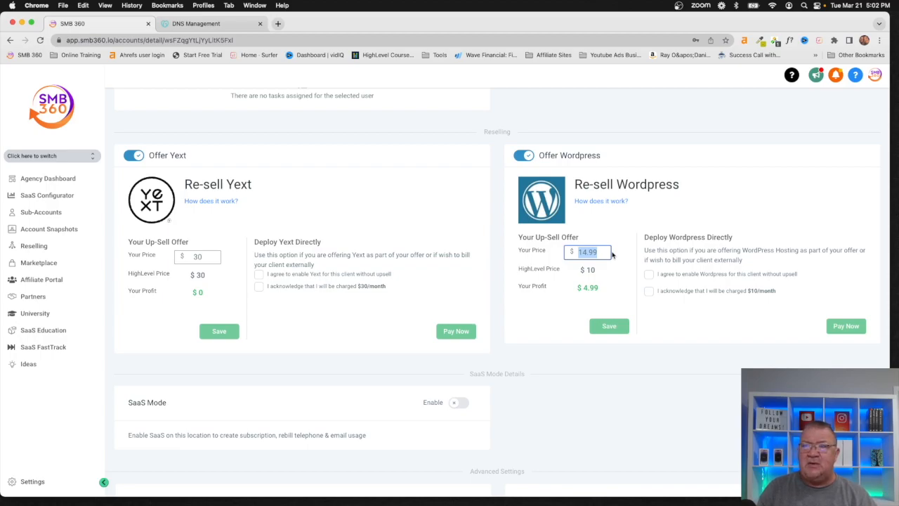
click(618, 233)
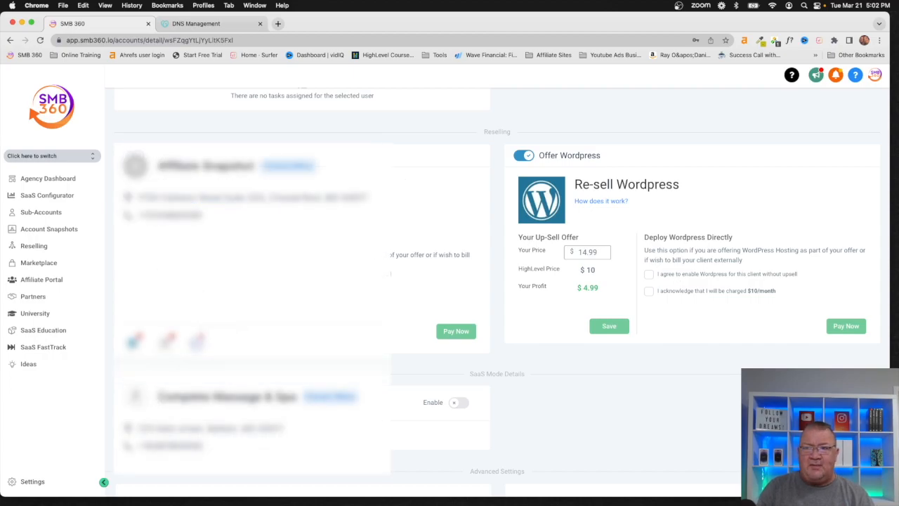
- Open the Affiliate Snapshot account details from the sub-account list and check its Offer Wordpress reselling setting
scroll(302, 281, up, 7)
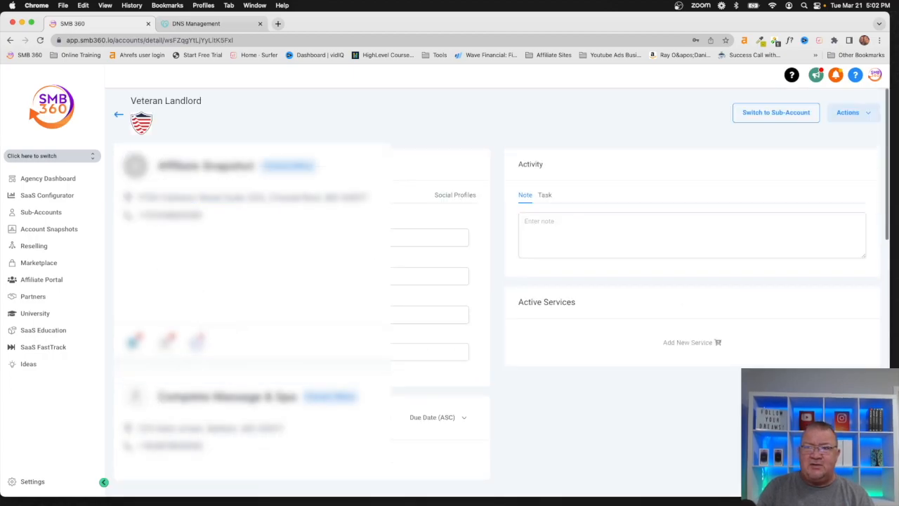
click(117, 116)
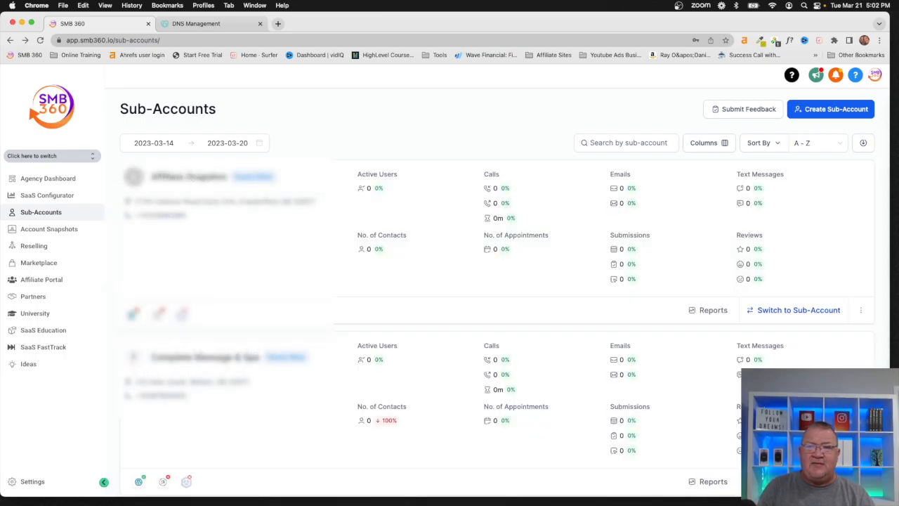
click(188, 177)
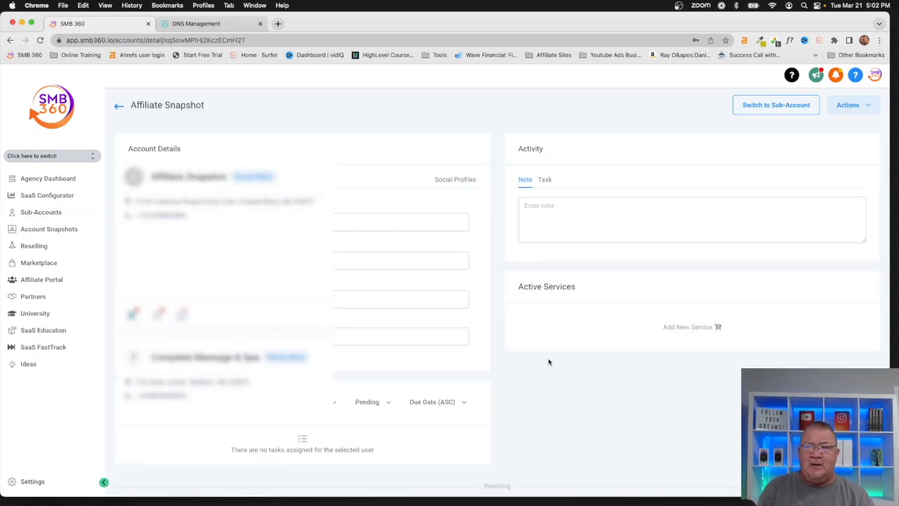
scroll(581, 378, down, 6)
scroll(581, 378, up, 1)
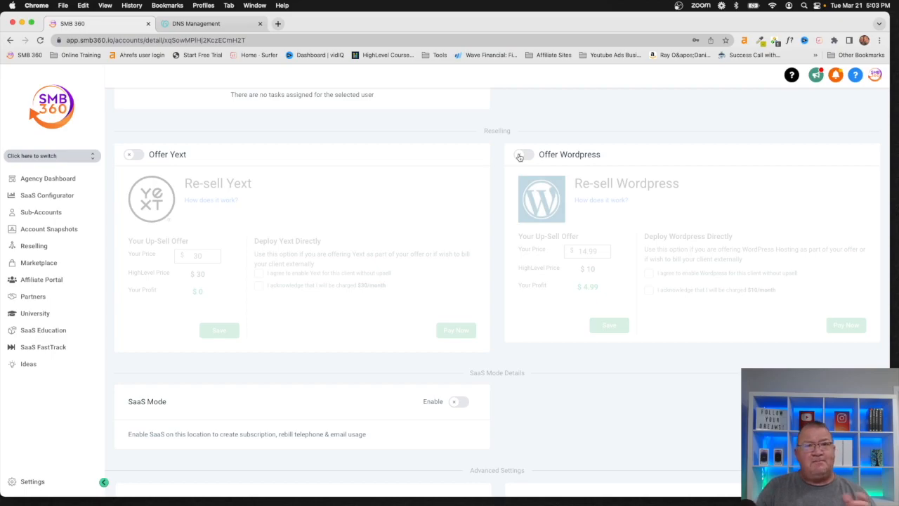
scroll(520, 157, up, 2)
scroll(519, 157, up, 5)
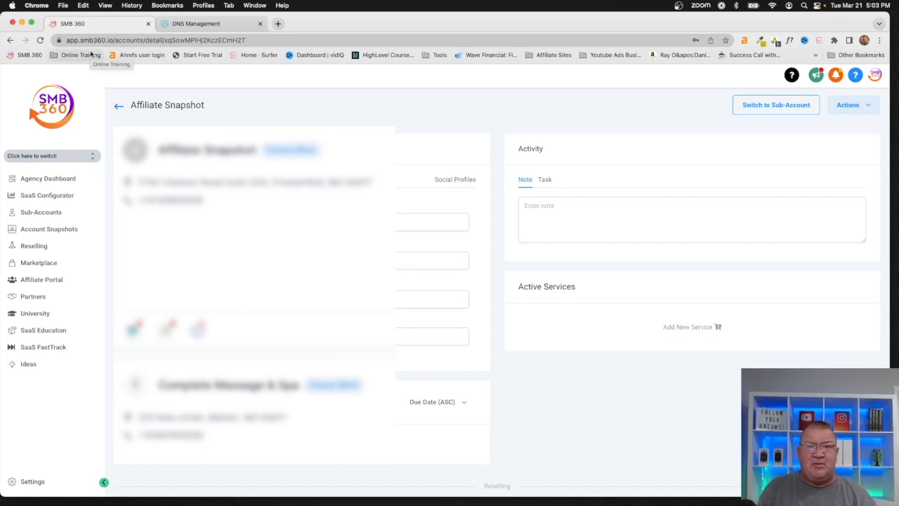
- Switch to the Veteran Landlord sub-account and review the WordPress hosting subscription checkout without subscribing
click(92, 157)
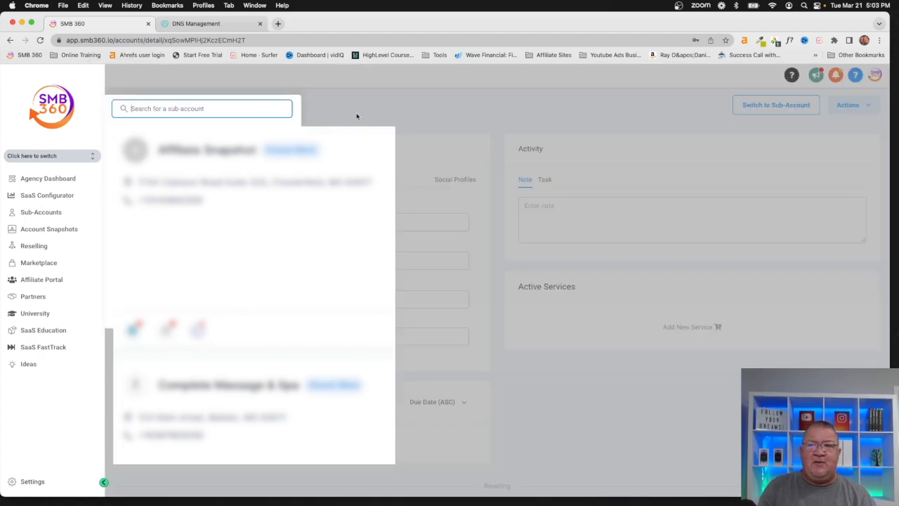
click(356, 113)
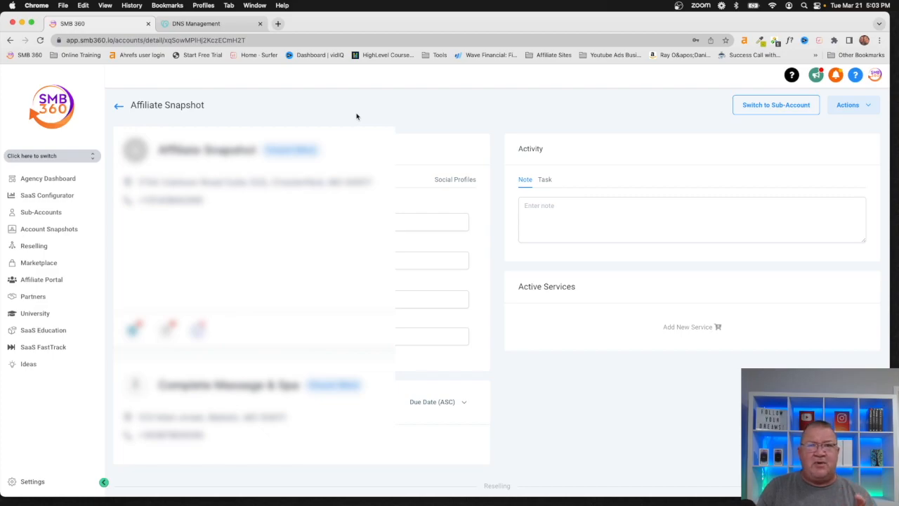
click(75, 155)
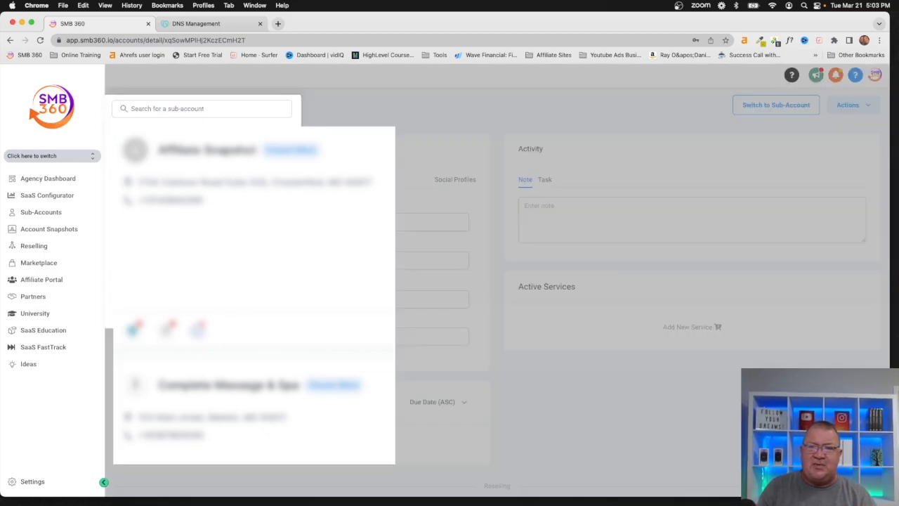
click(333, 229)
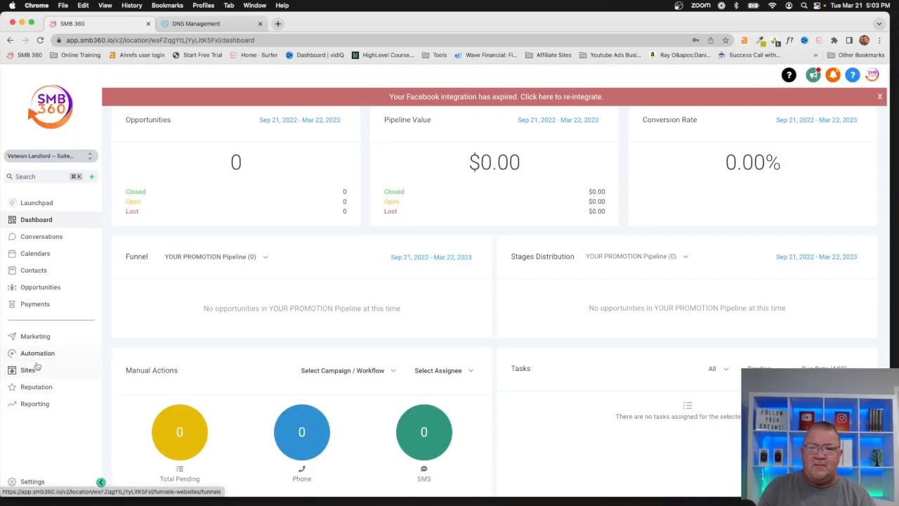
click(43, 365)
mouse_move(283, 94)
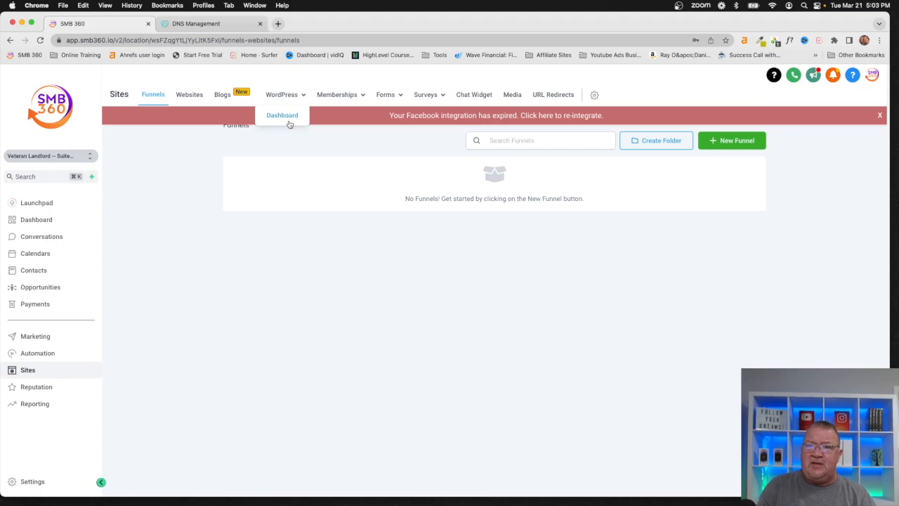
click(287, 120)
click(489, 460)
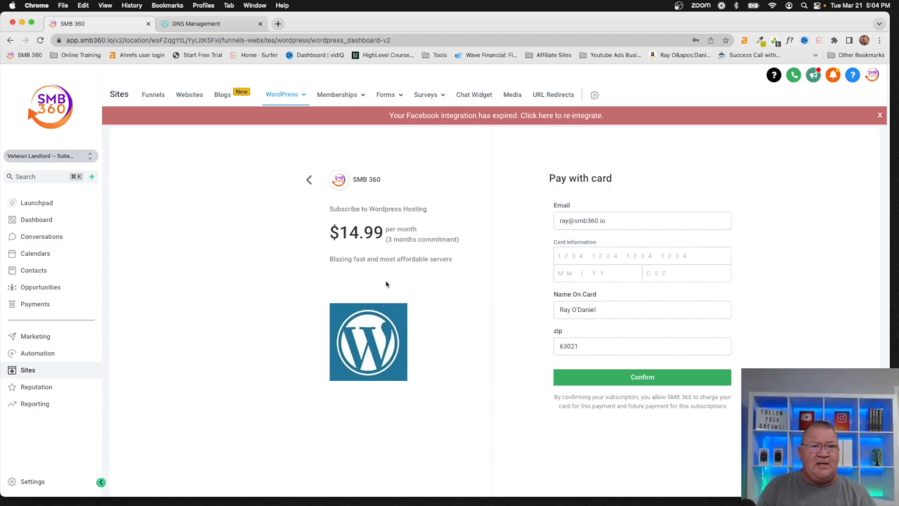
click(310, 180)
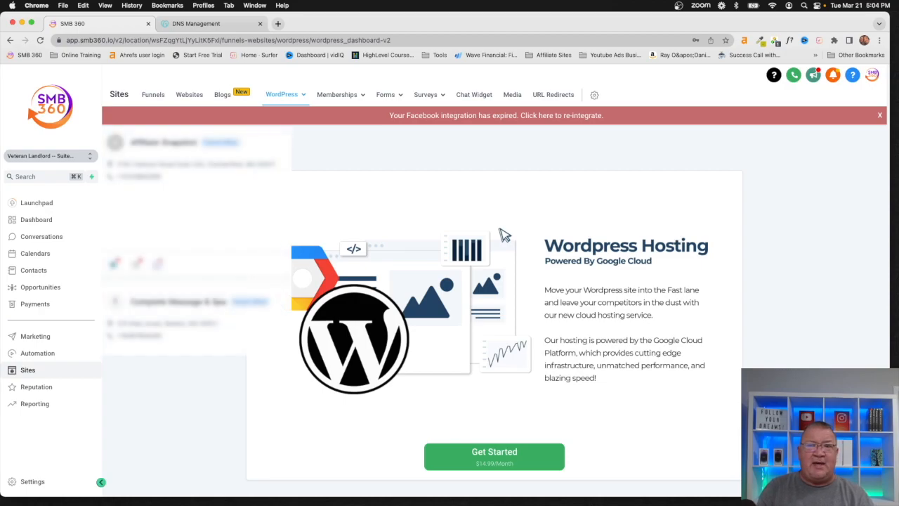
- Switch to the Complete Massage & Spa sub-account and review the available options for its WordPress installation
click(89, 160)
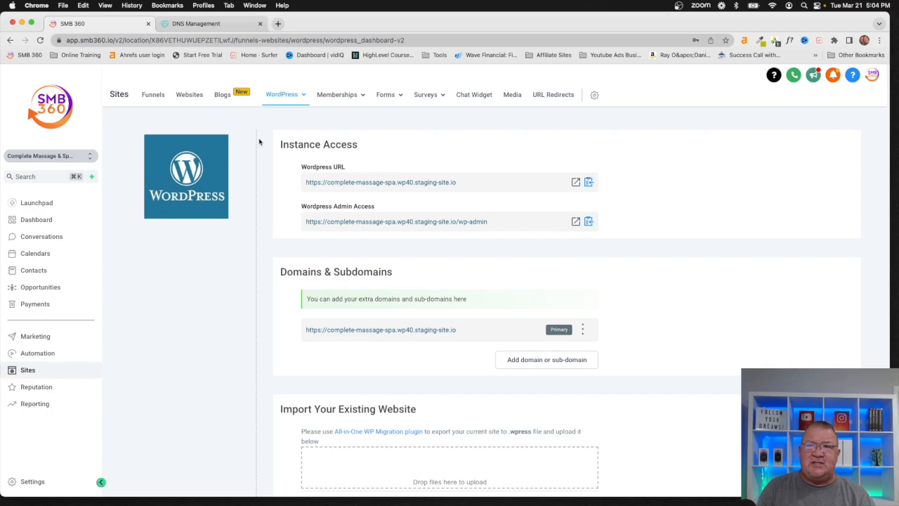
mouse_move(273, 108)
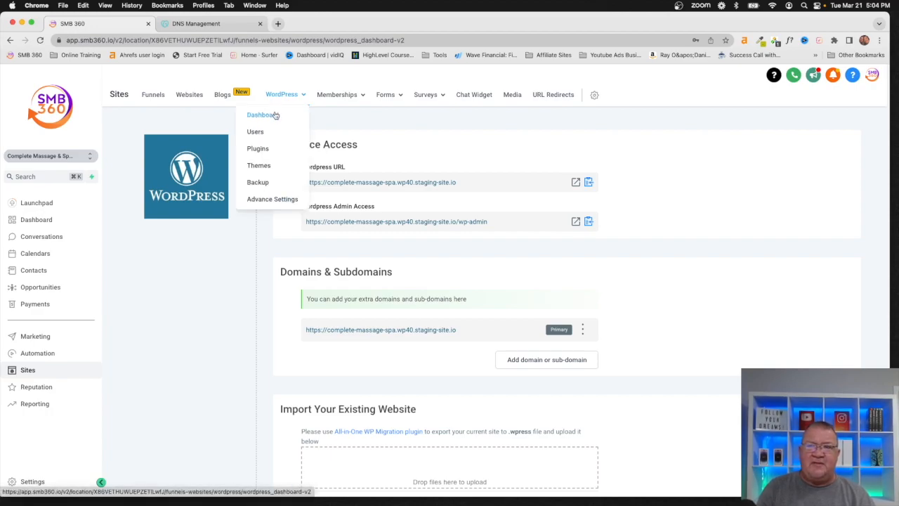
mouse_move(394, 125)
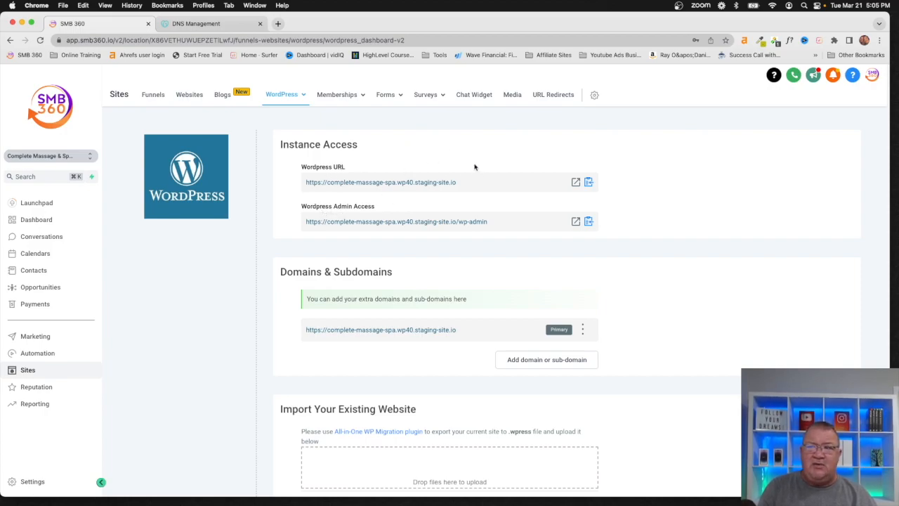
- View the Complete Massage & Spa WordPress staging site and its admin dashboard, closing each after viewing
click(575, 183)
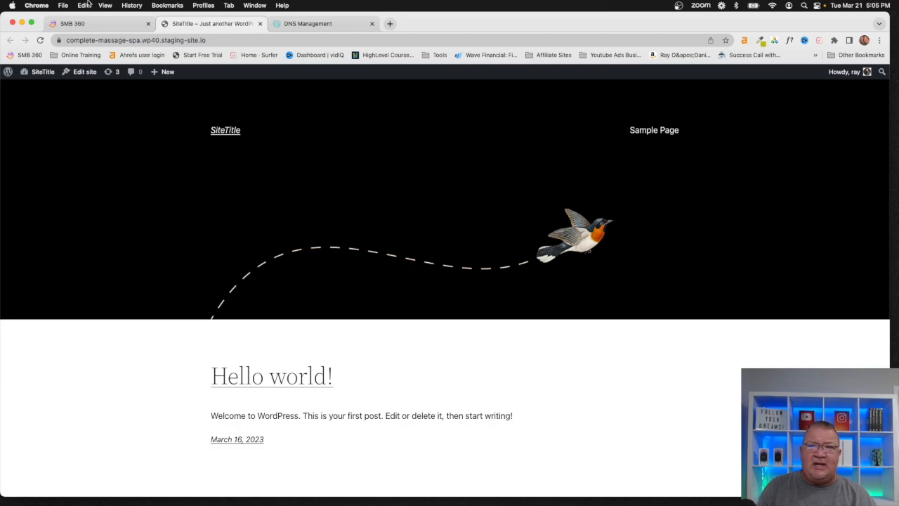
click(260, 24)
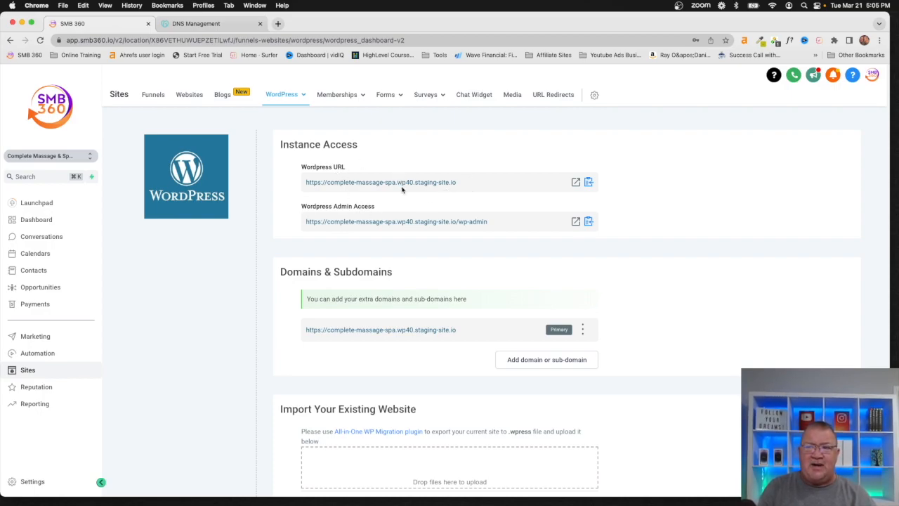
click(575, 221)
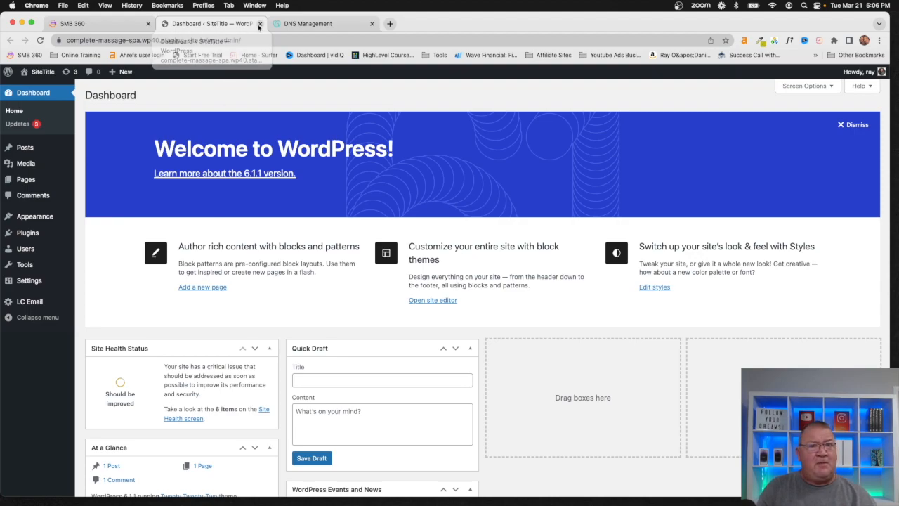
click(259, 24)
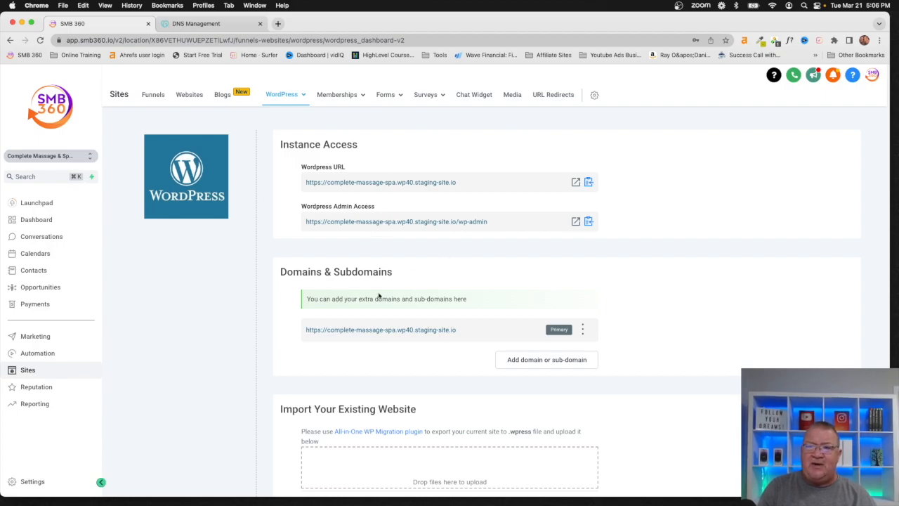
- View the All-in-One WP Migration plugin page linked under Import Your Existing Website, and return to the WordPress dashboard in SMB 360
scroll(443, 256, down, 2)
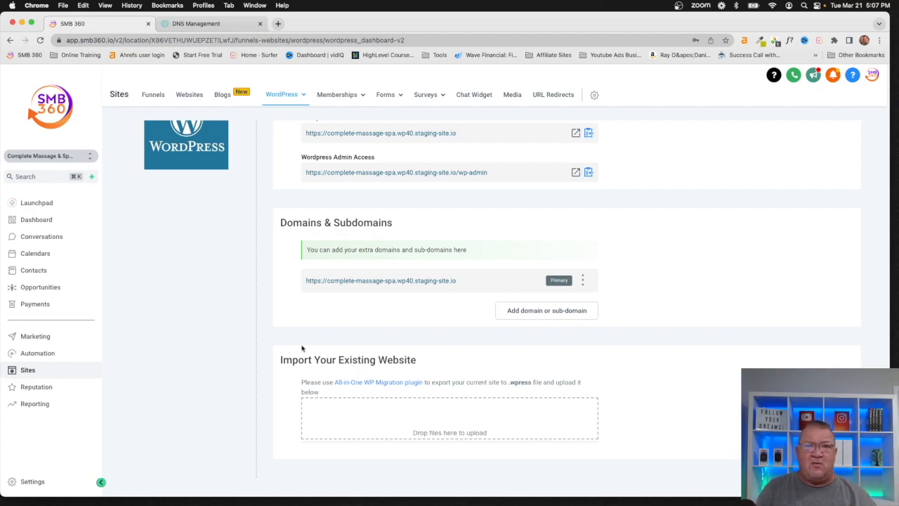
right_click(376, 382)
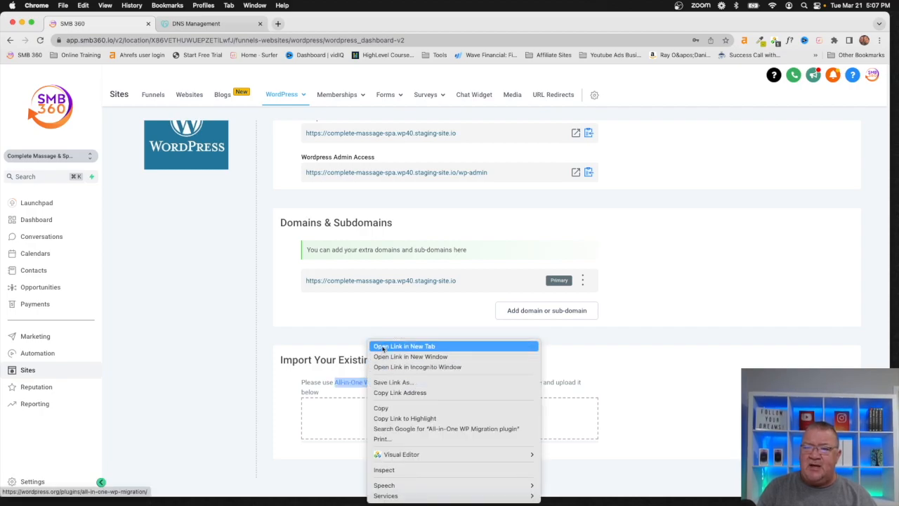
click(404, 346)
click(190, 25)
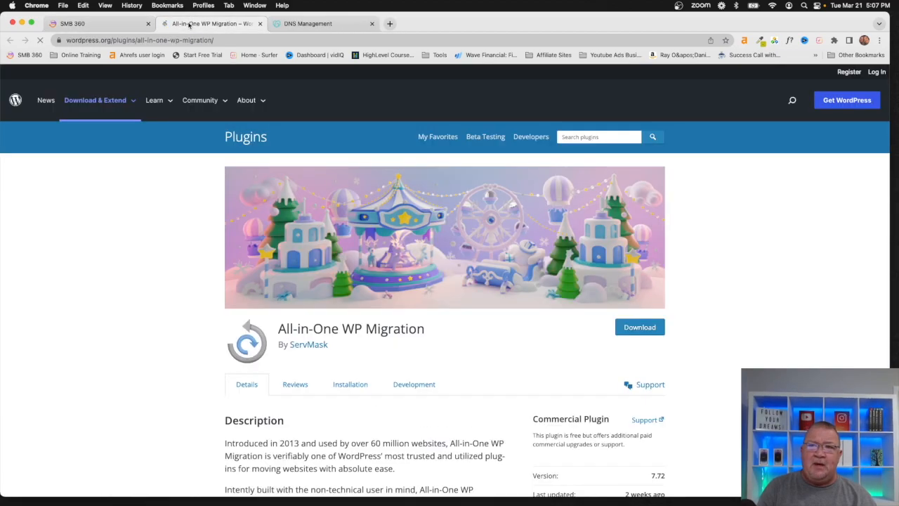
mouse_move(264, 149)
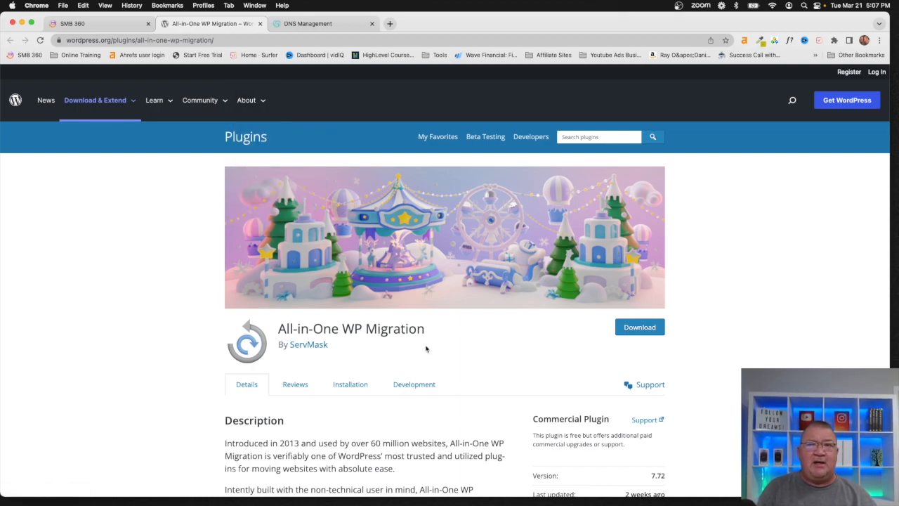
click(106, 23)
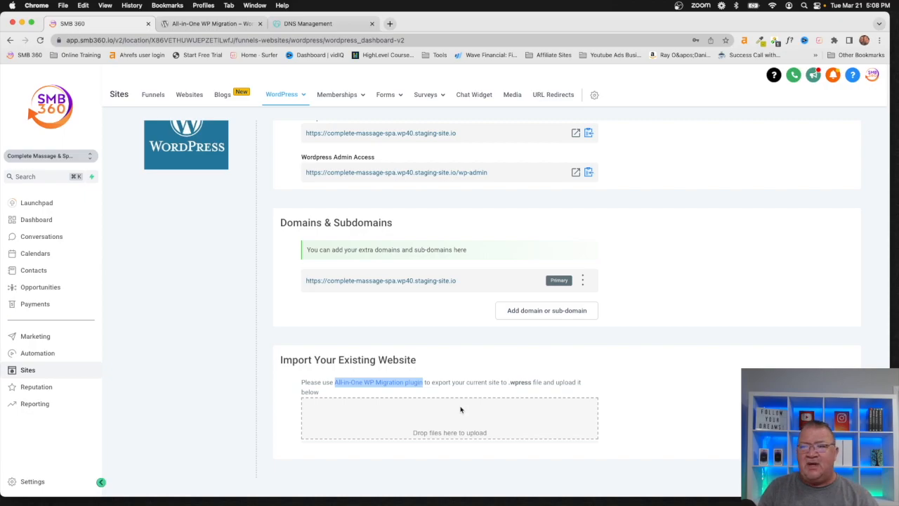
click(534, 314)
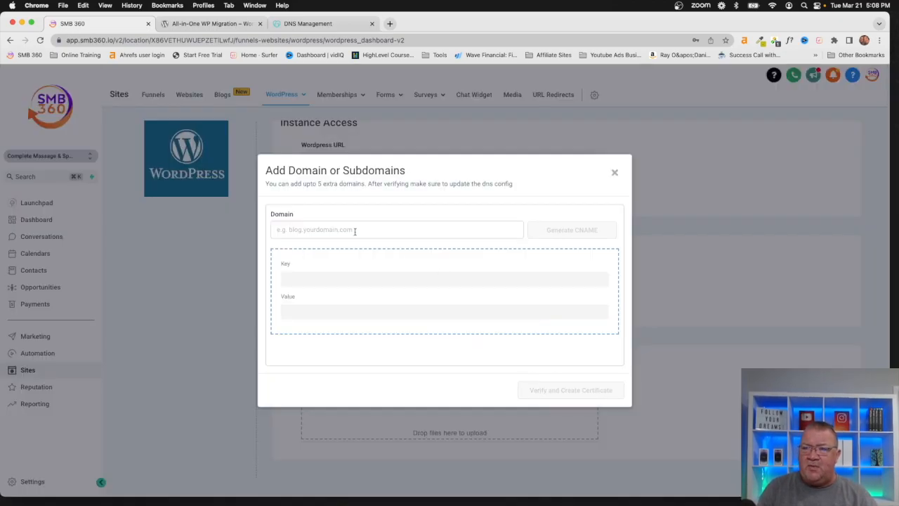
click(327, 228)
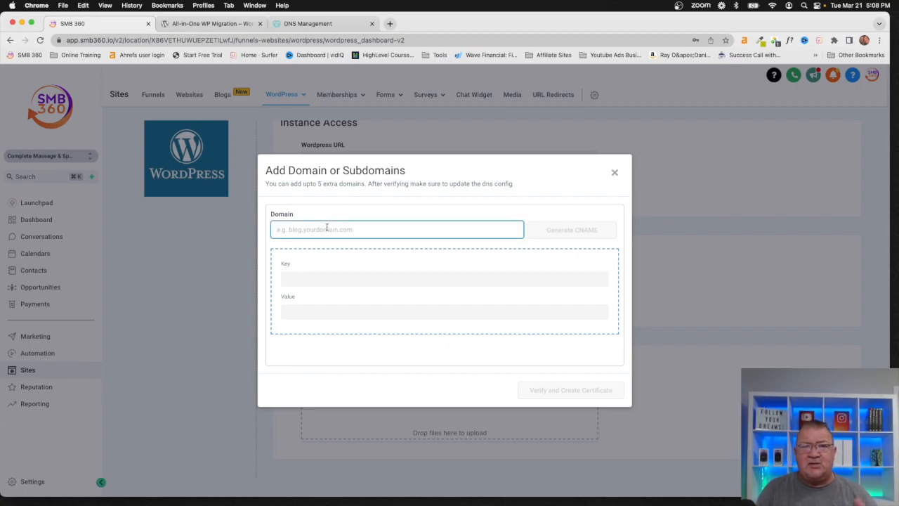
text(complete)
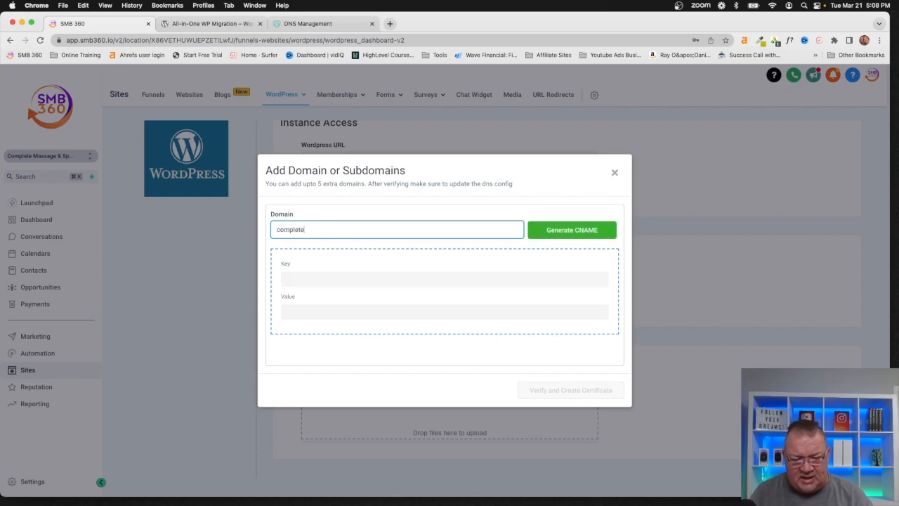
text(massageandspa.com)
key(Tab)
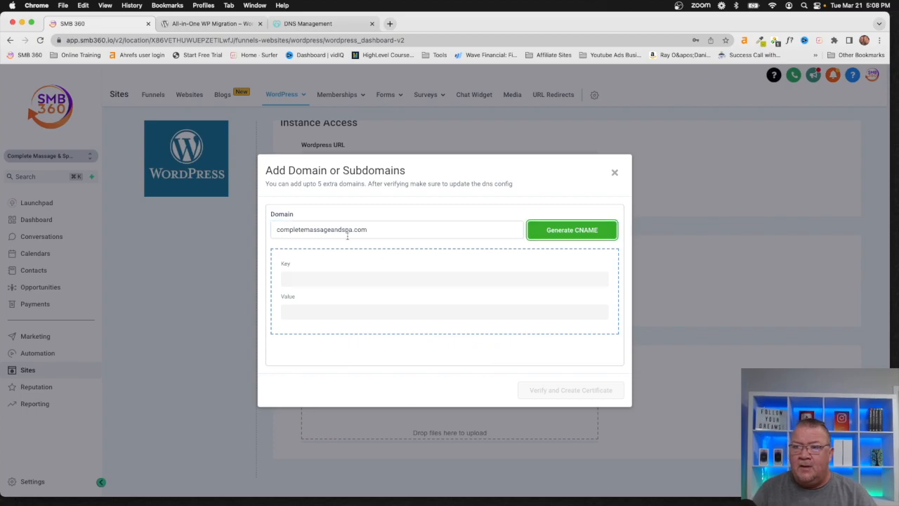
click(273, 234)
text(https://)
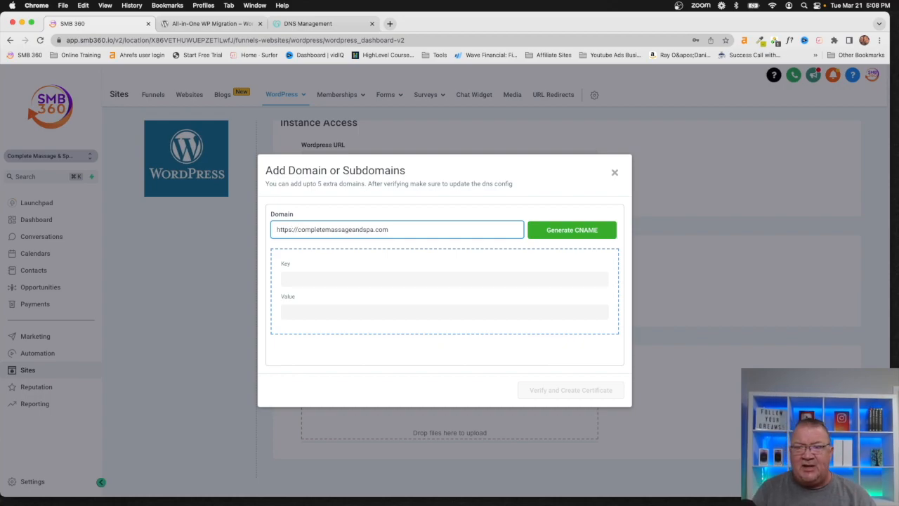
click(561, 233)
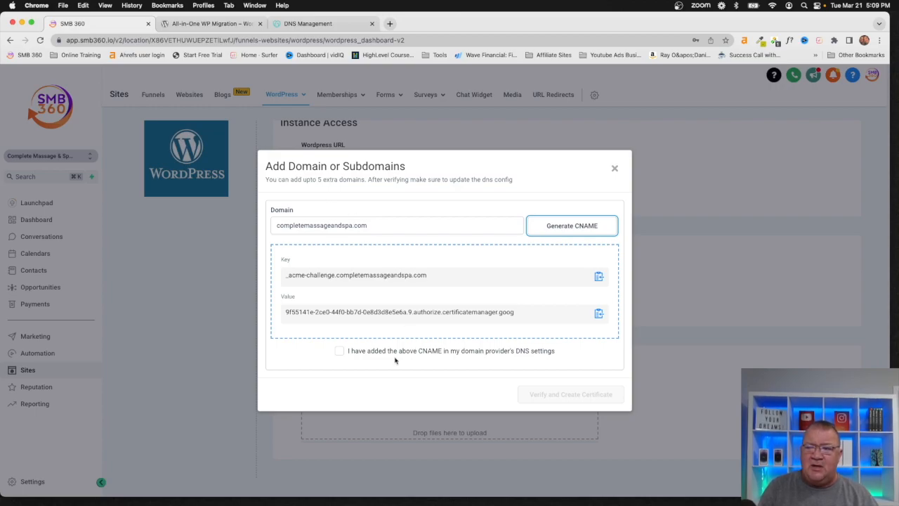
- Mark the CNAME as added, and start a CNAME record in GoDaddy DNS Management with the generated key _acme-challenge.completemassageandspa.com as its name
click(339, 350)
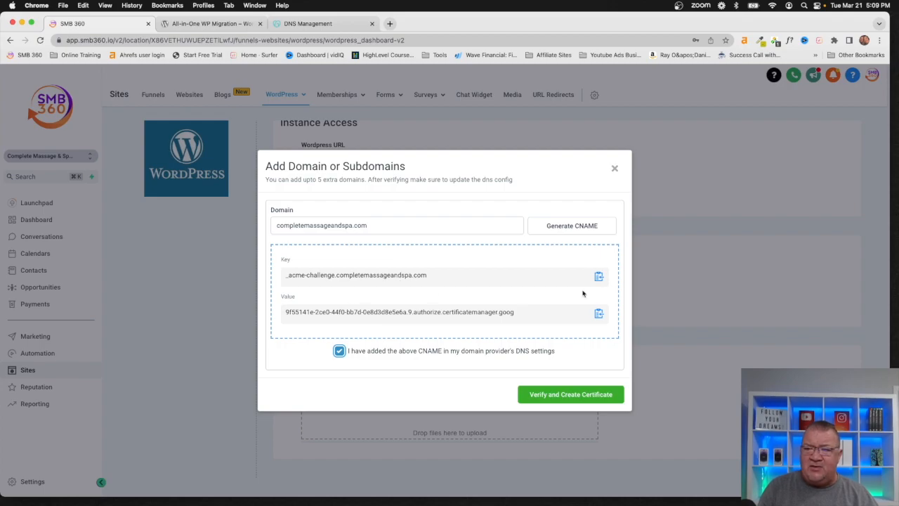
click(599, 277)
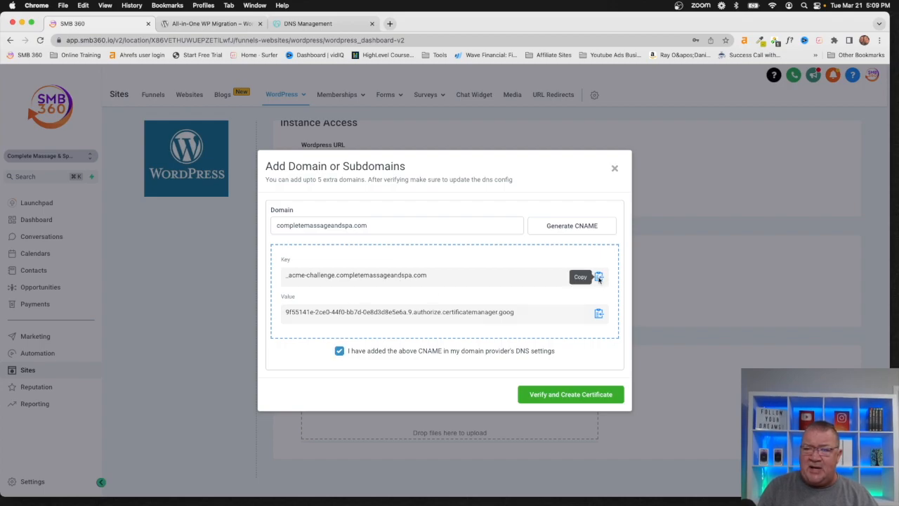
click(305, 28)
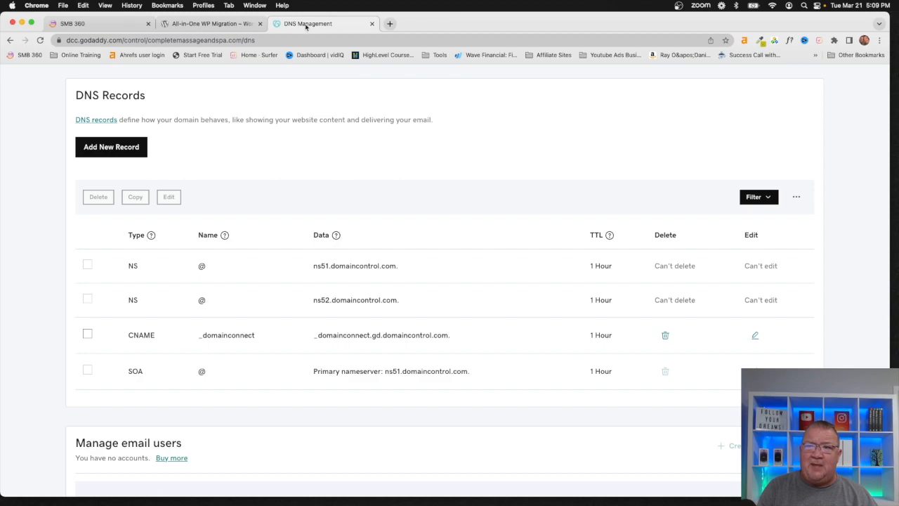
click(260, 23)
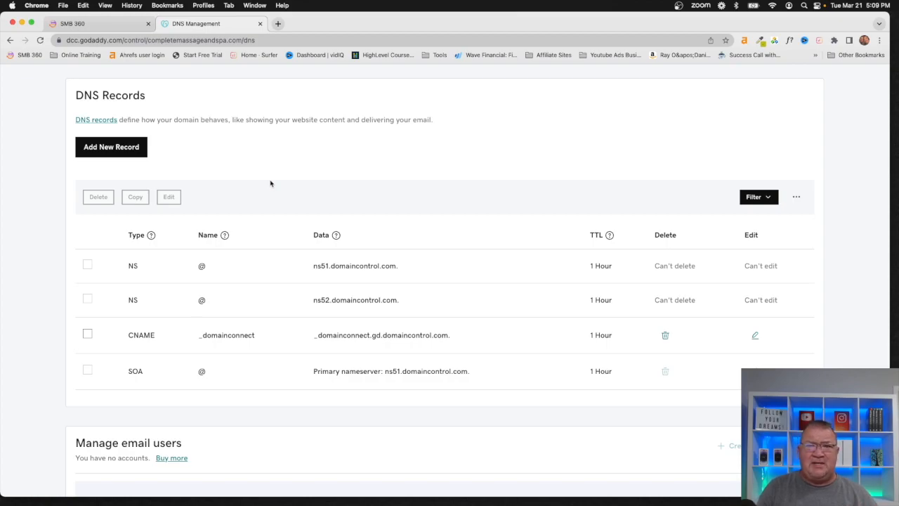
click(103, 149)
click(176, 207)
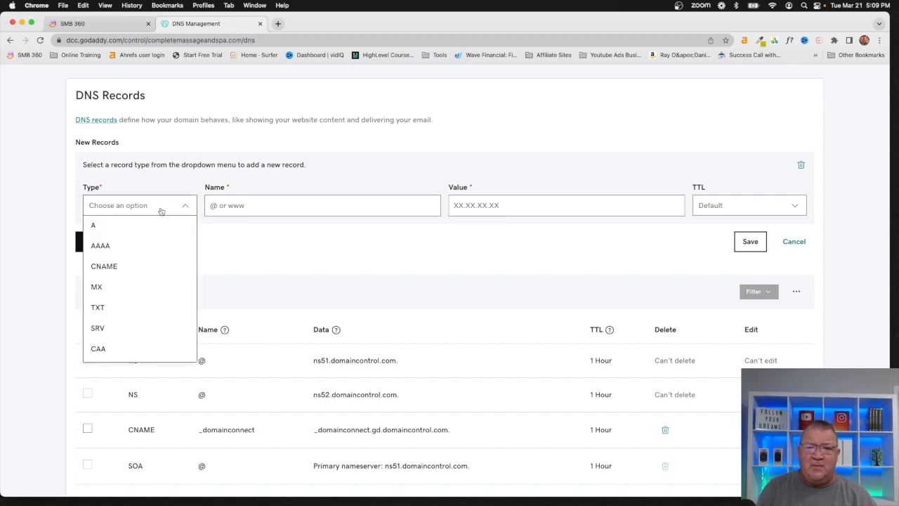
click(102, 264)
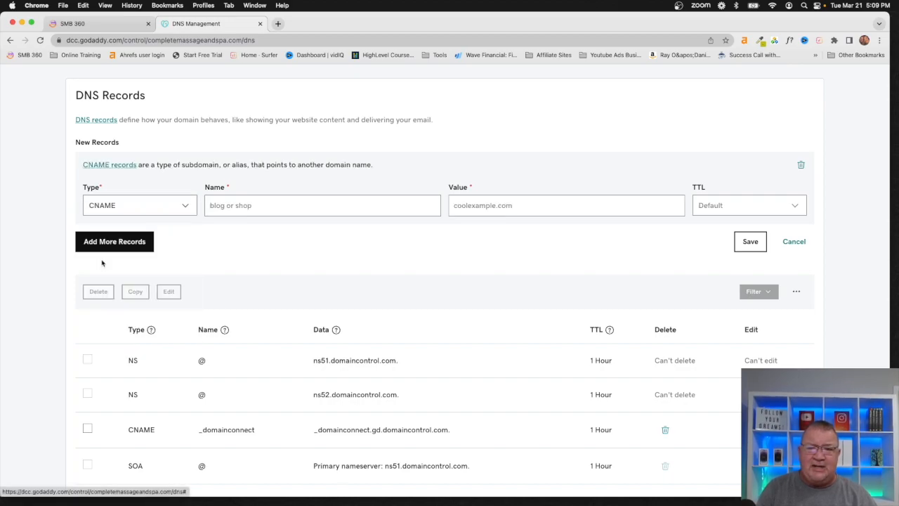
click(222, 205)
key(super+v)
- Save the GoDaddy CNAME record with the value generated in SMB 360, and try to verify the domain and create its certificate
click(113, 23)
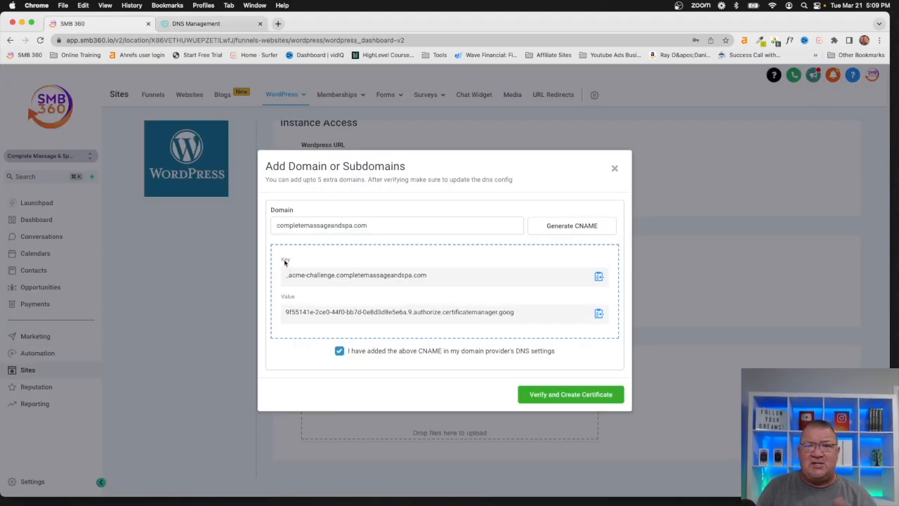
click(599, 314)
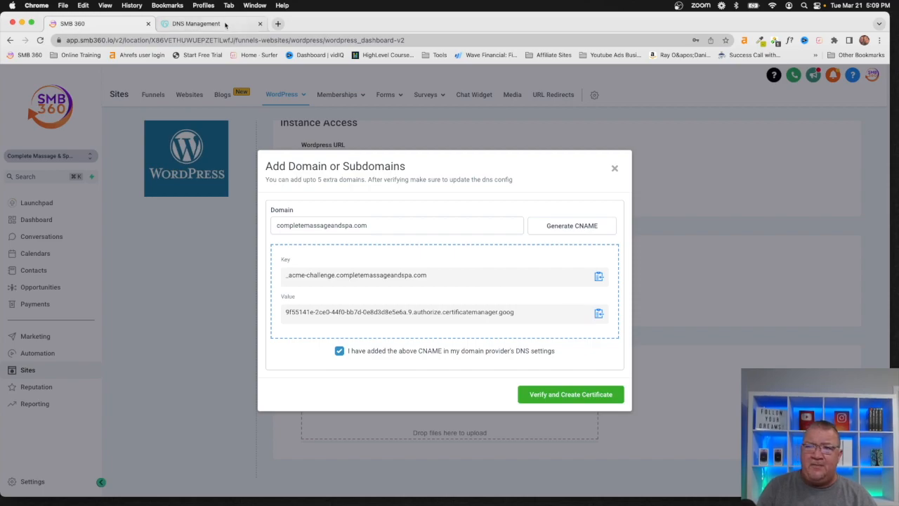
click(225, 25)
click(481, 205)
key(super+v)
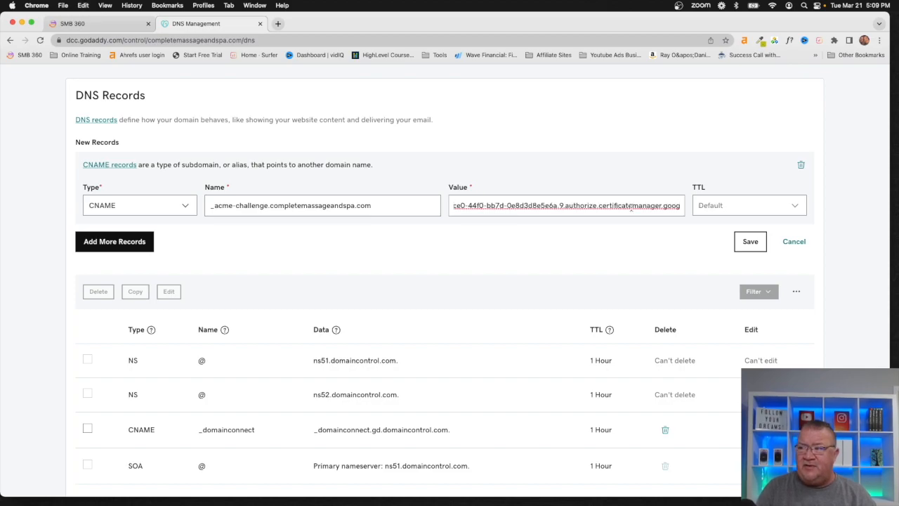
click(749, 242)
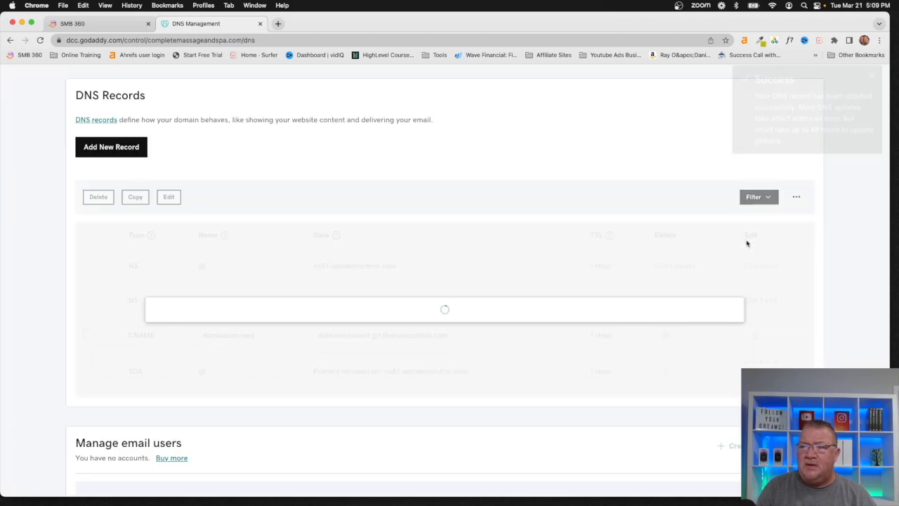
click(874, 87)
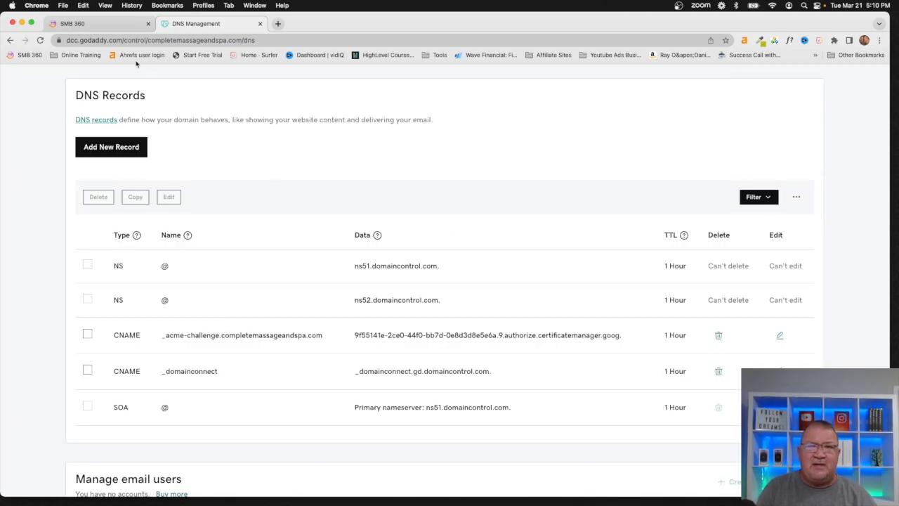
click(81, 28)
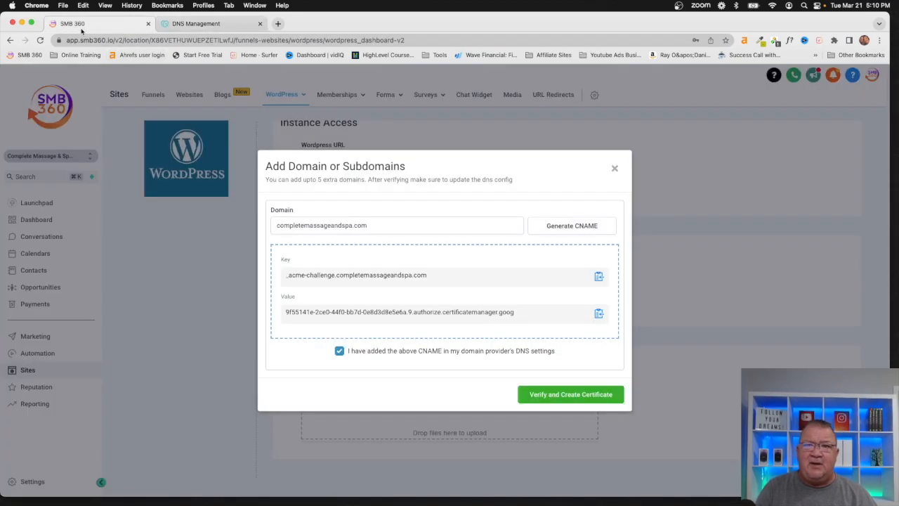
click(557, 395)
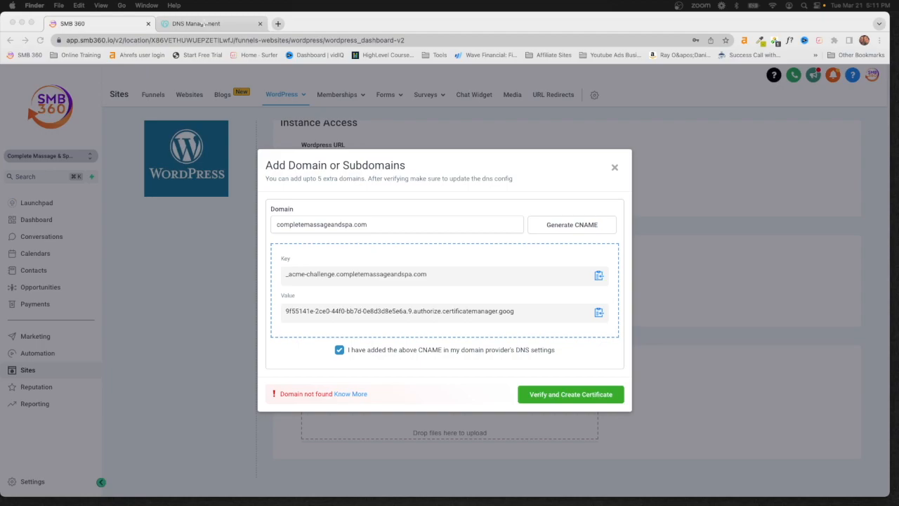
- Add and save an A record in the GoDaddy DNS settings with the name @ and the value 35.244.134.243
click(209, 24)
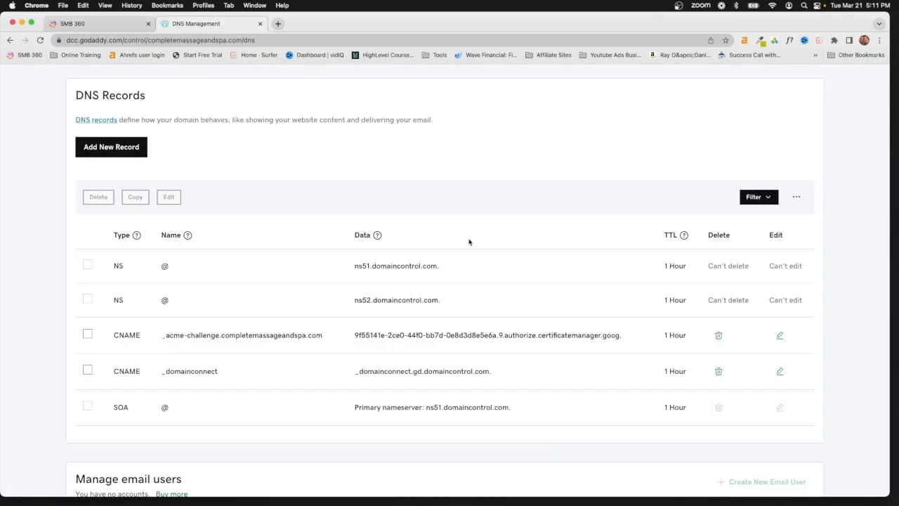
click(125, 147)
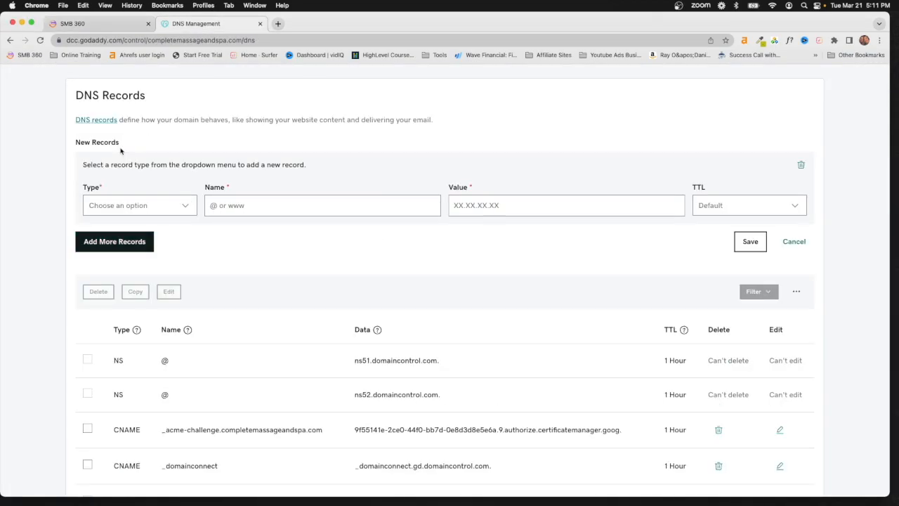
click(150, 209)
click(132, 229)
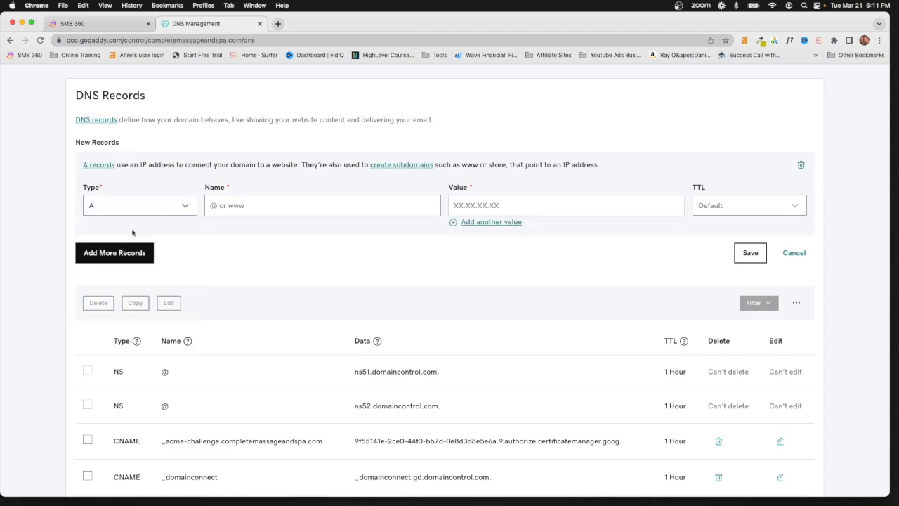
click(228, 206)
text(@)
click(471, 205)
text(35.244.134.243)
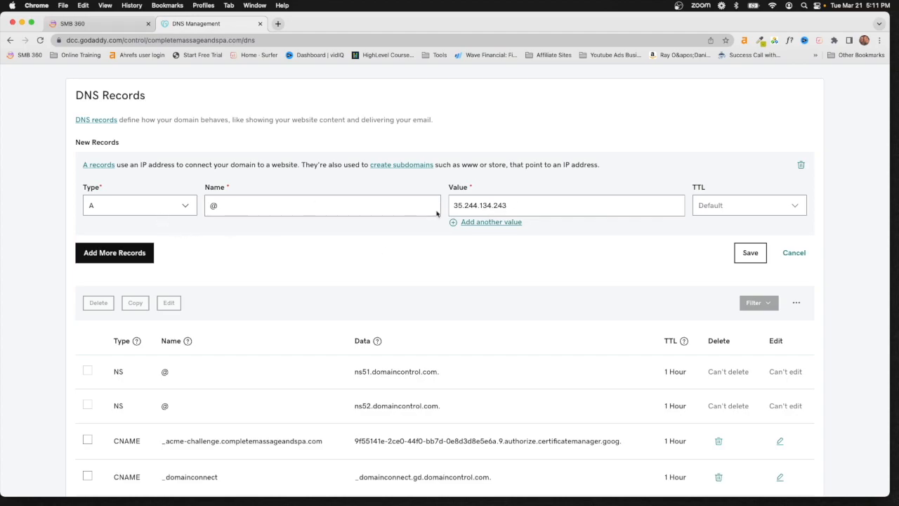
click(750, 253)
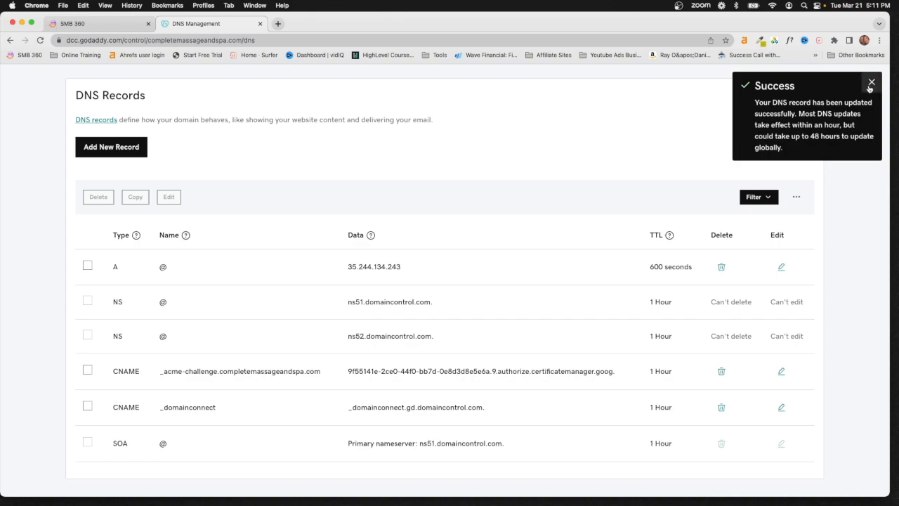
click(870, 82)
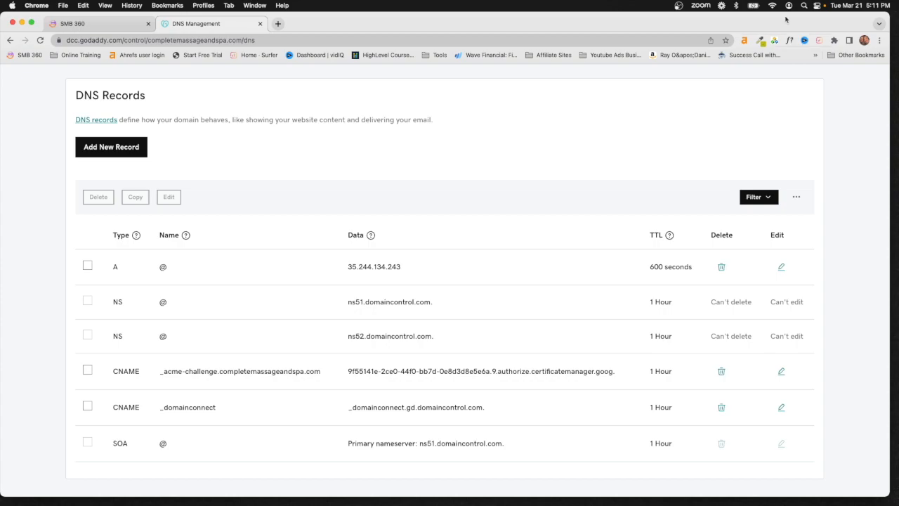
- Retry verifying completemassageandspa.com and creating its certificate in SMB 360, and close the domain dialog
click(101, 23)
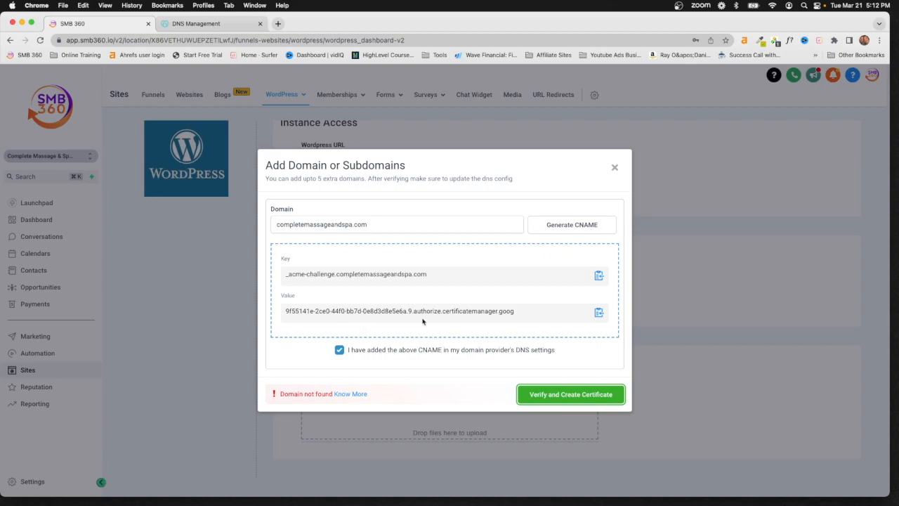
click(563, 395)
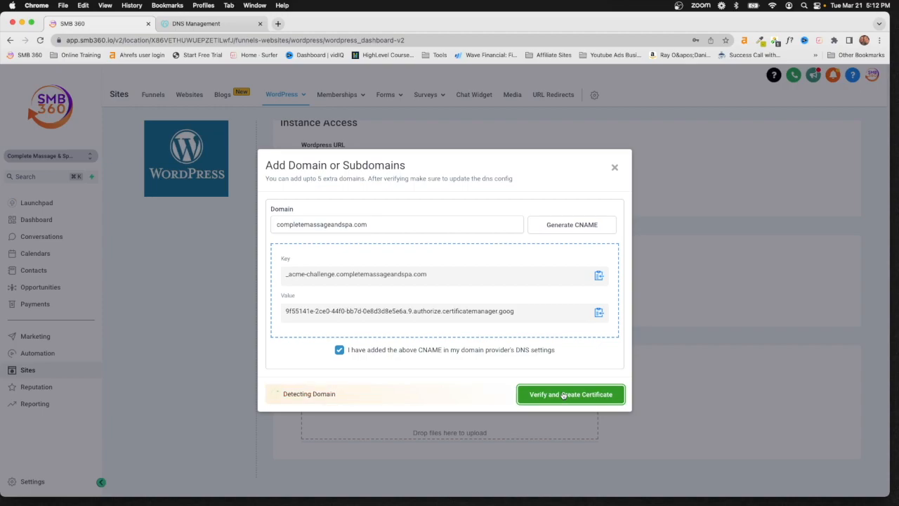
click(563, 394)
click(563, 395)
click(615, 169)
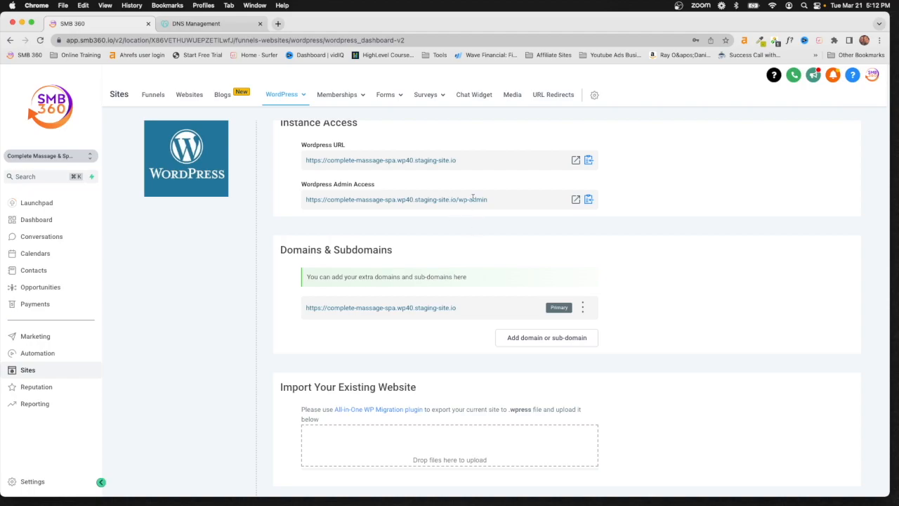
- View the WordPress admin dashboard of the Complete Massage & Spa staging site, and close it after viewing
click(575, 200)
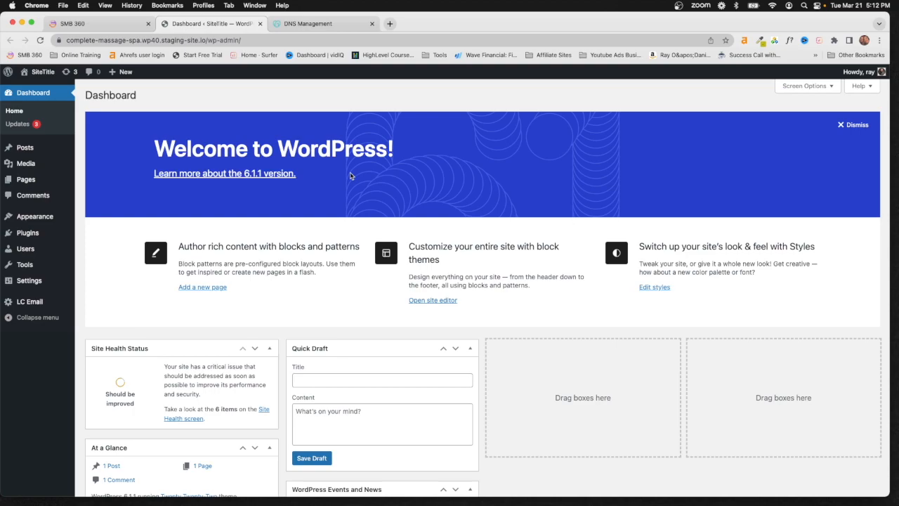
click(260, 24)
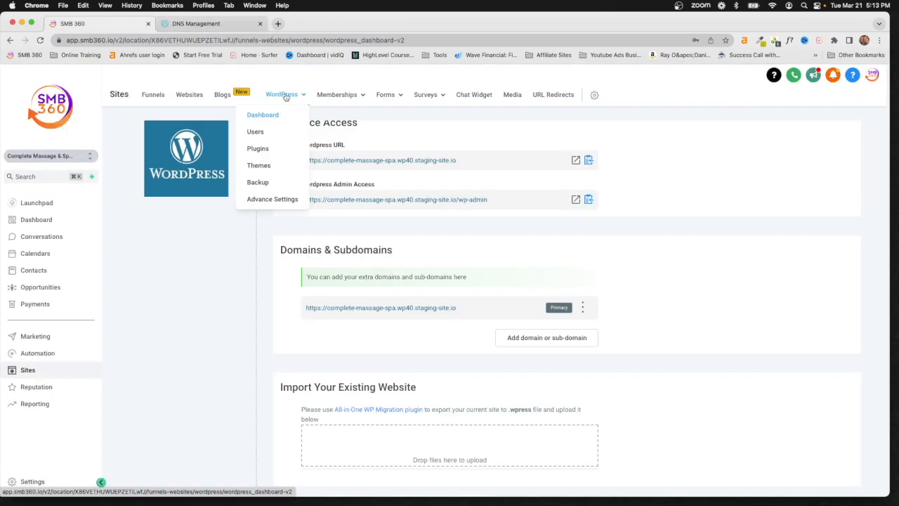
- Review the WordPress site's users, its installed plugins and its available backups
click(259, 132)
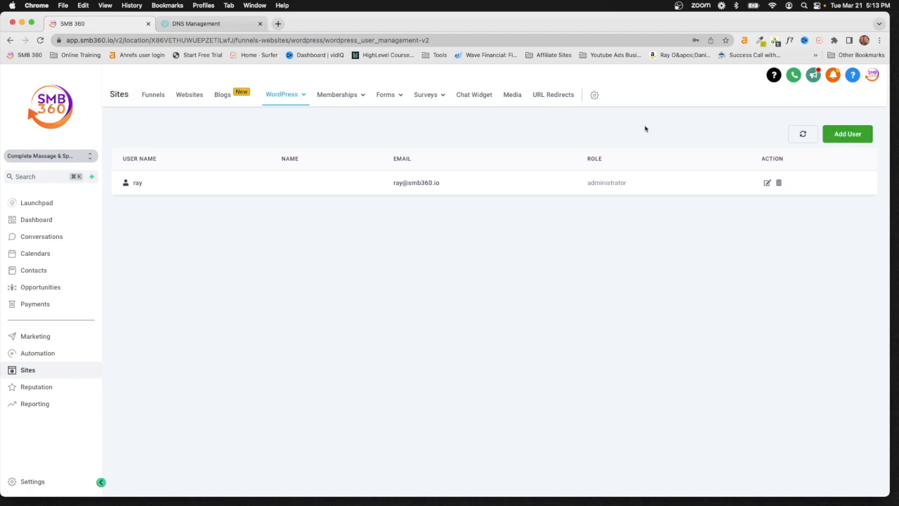
mouse_move(284, 95)
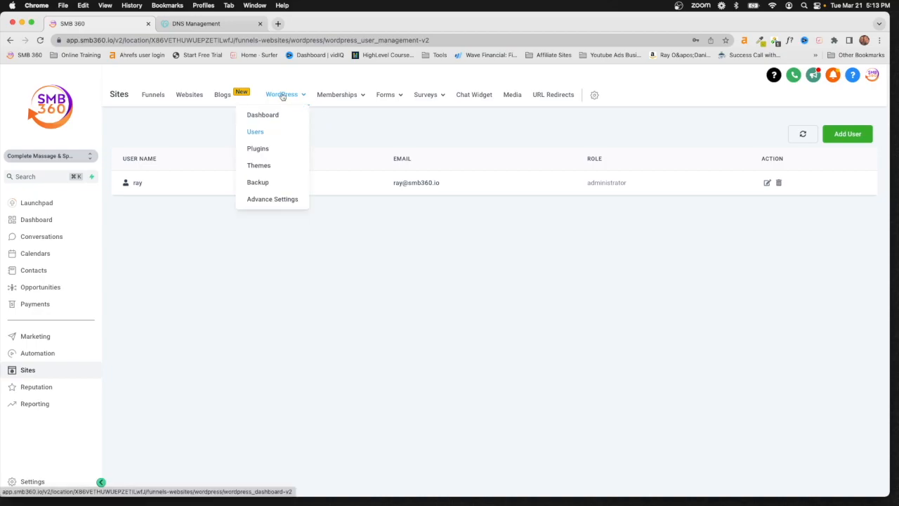
click(252, 150)
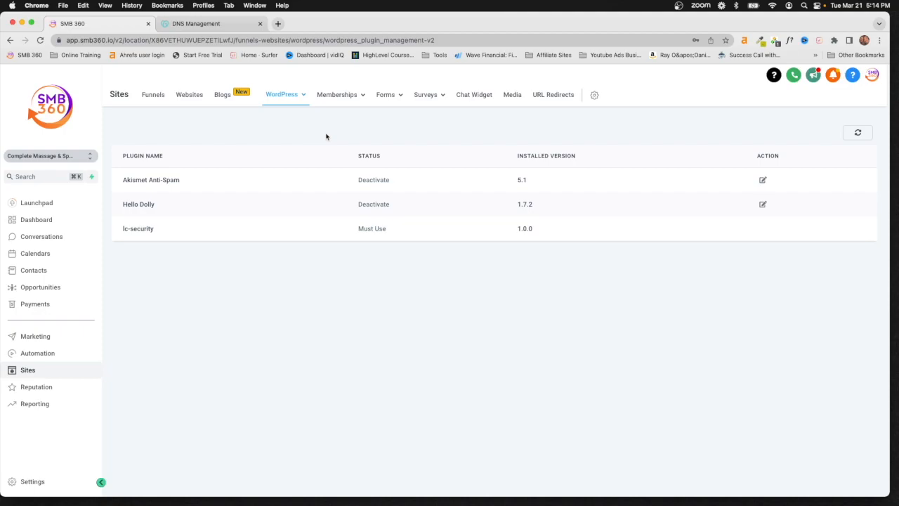
mouse_move(278, 100)
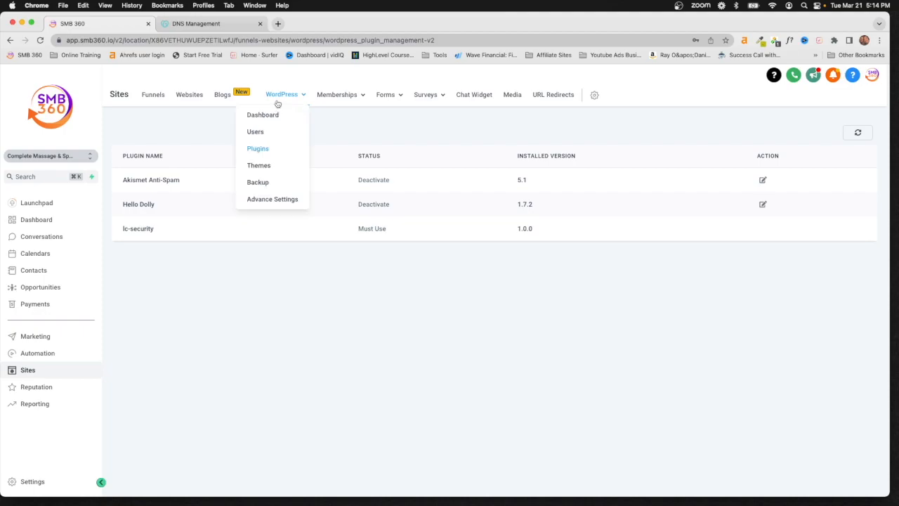
click(257, 184)
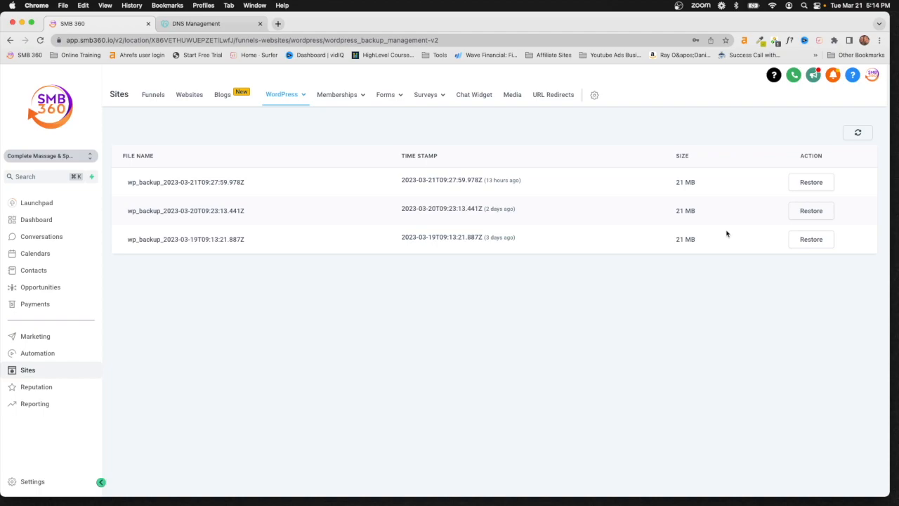
- Open the WordPress advanced settings and try the website security option by switching it on and back off
mouse_move(284, 98)
click(278, 200)
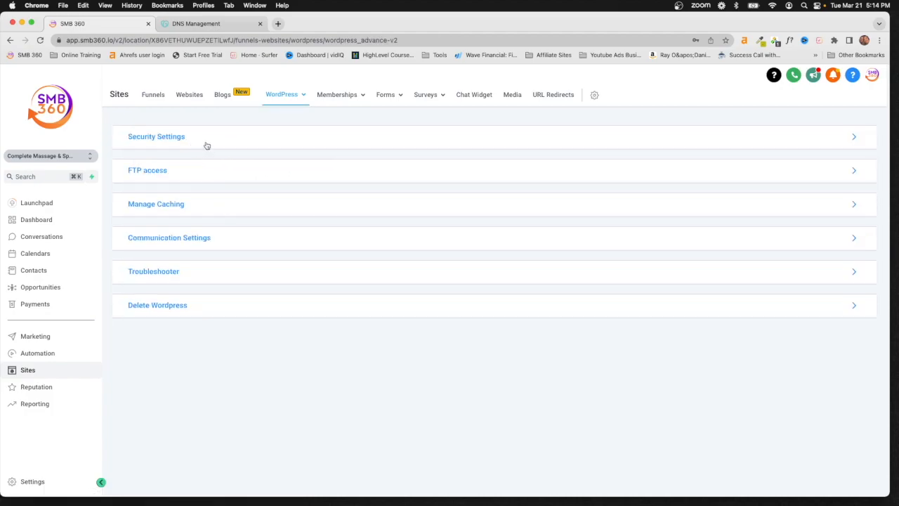
click(206, 144)
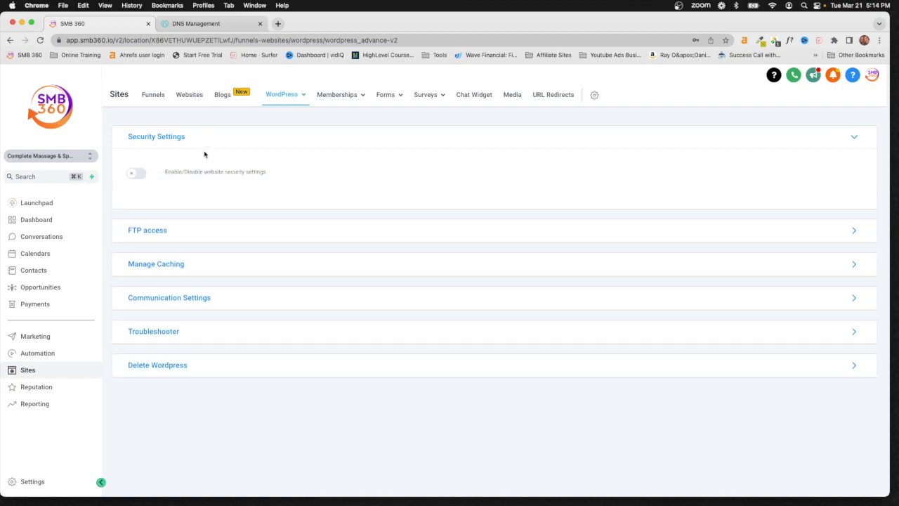
click(136, 177)
click(136, 176)
click(854, 136)
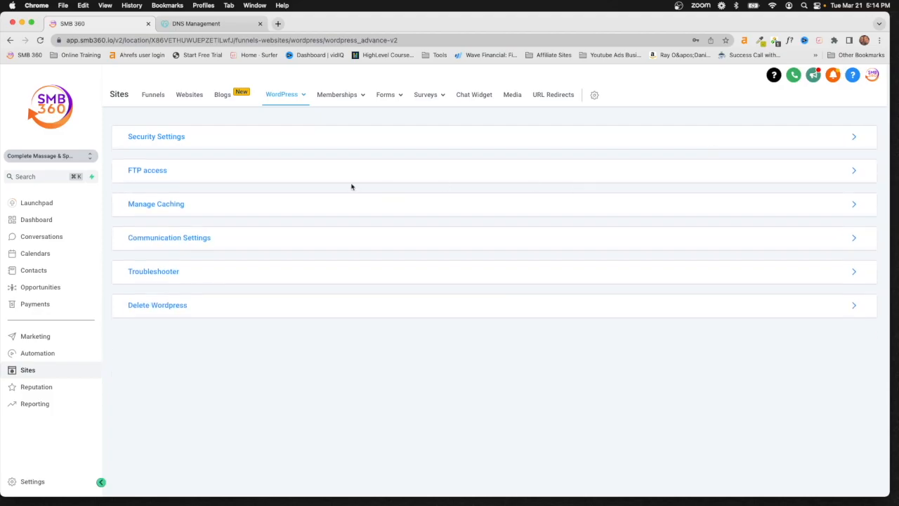
- Examine the advanced options for FTP access, caching, communication, troubleshooting and deleting WordPress
click(172, 175)
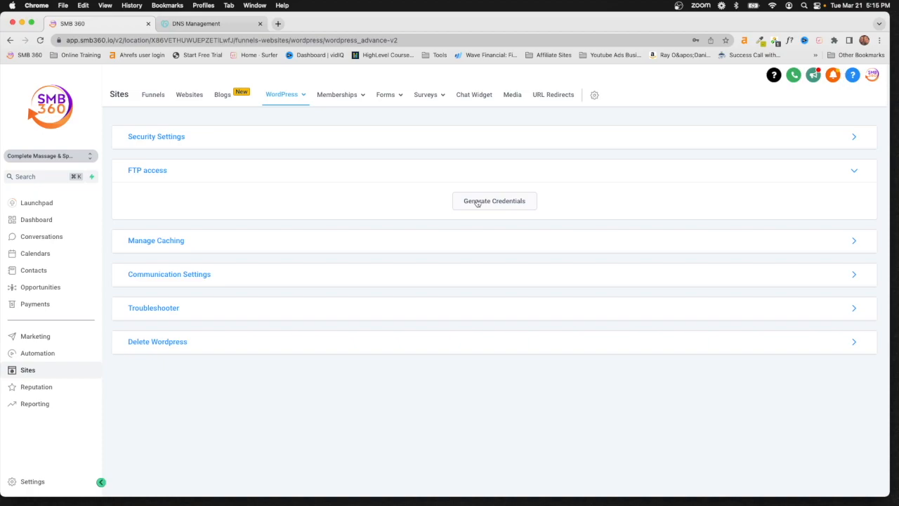
click(853, 170)
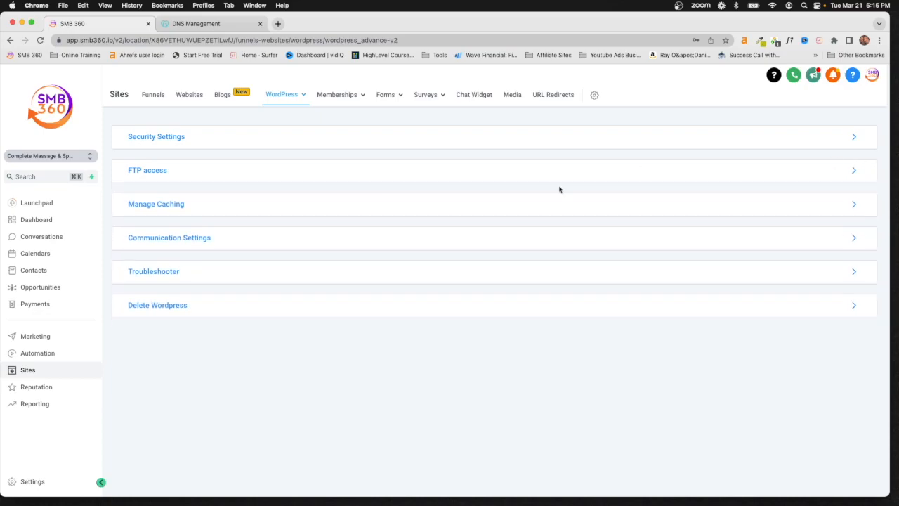
click(363, 207)
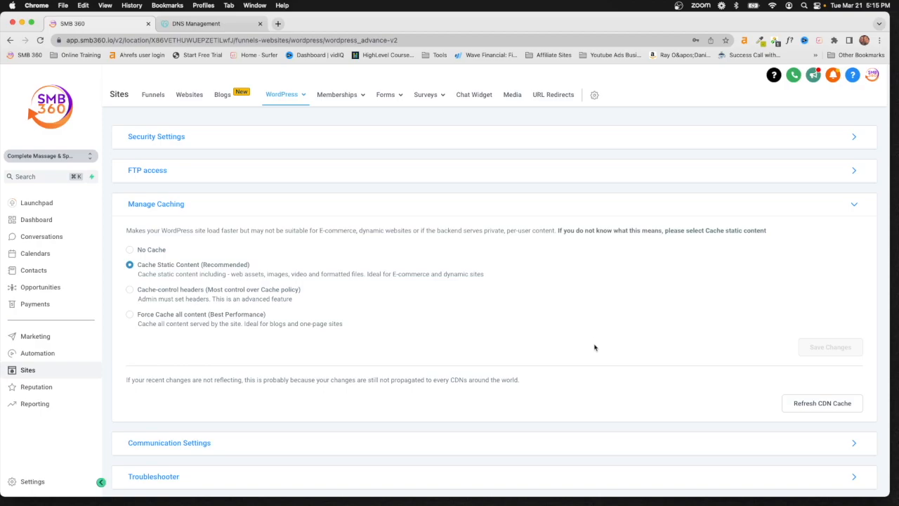
scroll(532, 344, down, 1)
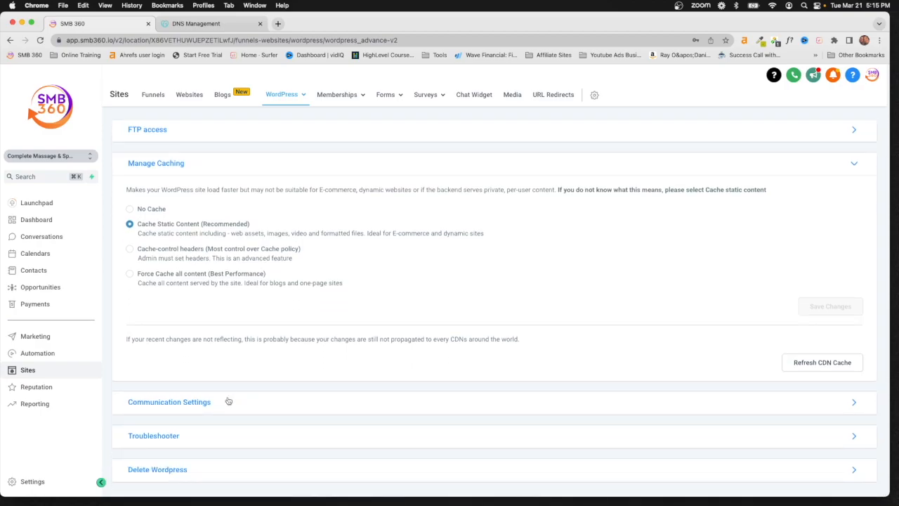
click(199, 404)
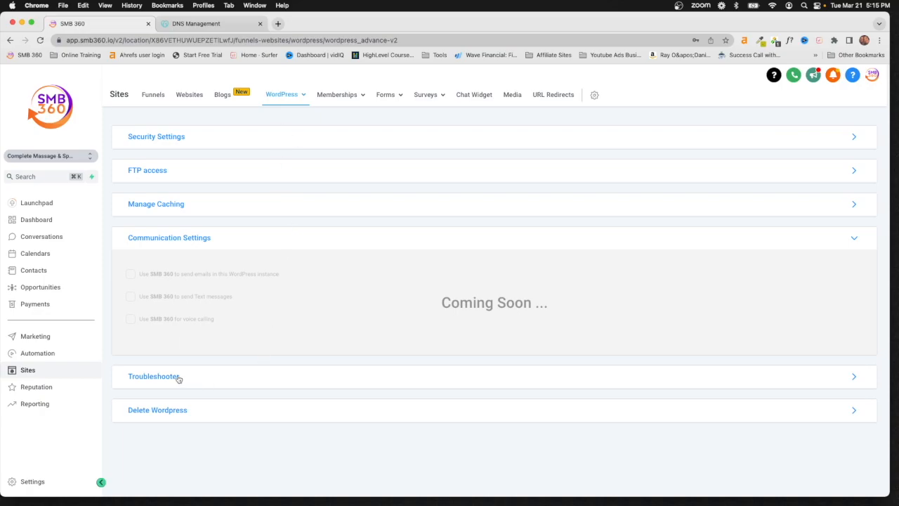
click(152, 379)
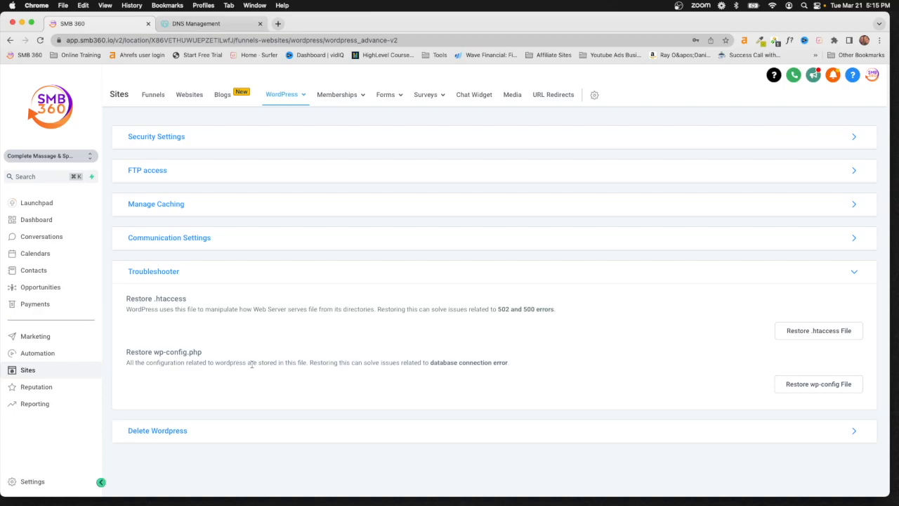
click(245, 437)
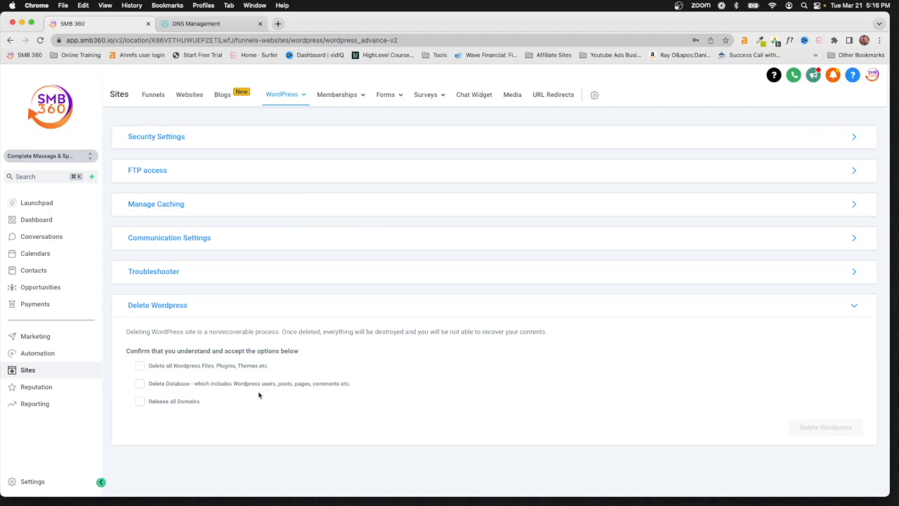
- Return to the WordPress dashboard in SMB 360, open the staging site's admin area and view its LC Email settings
mouse_move(285, 94)
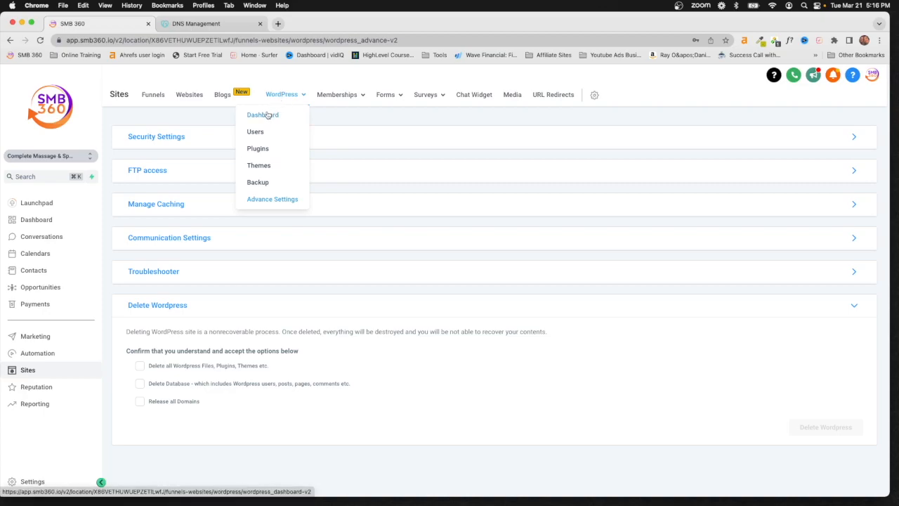
click(267, 115)
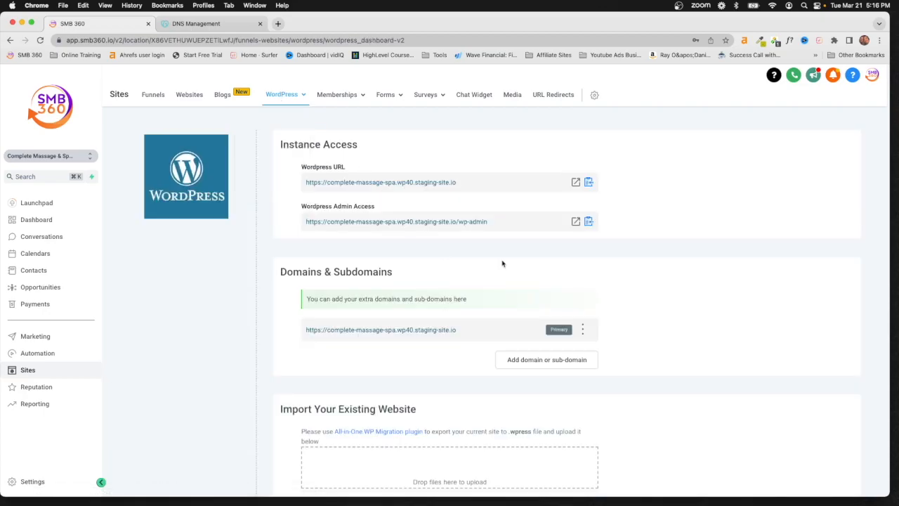
click(575, 222)
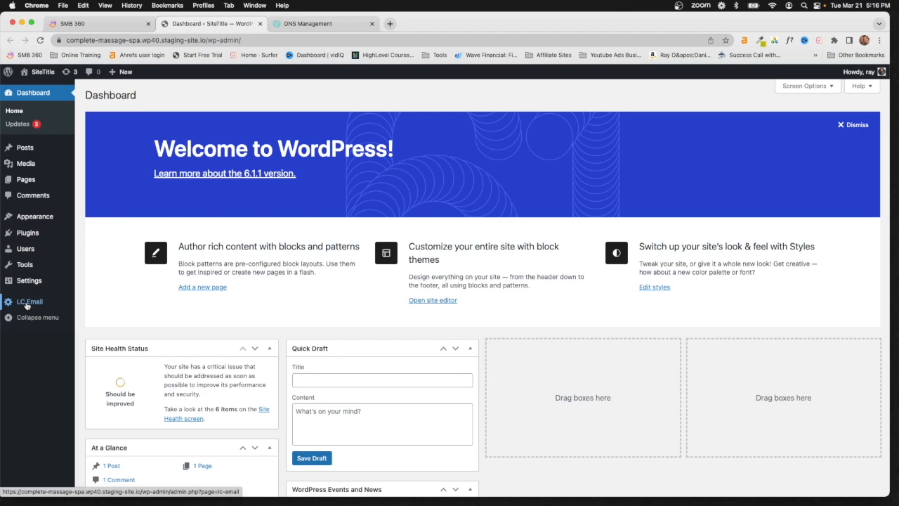
click(26, 304)
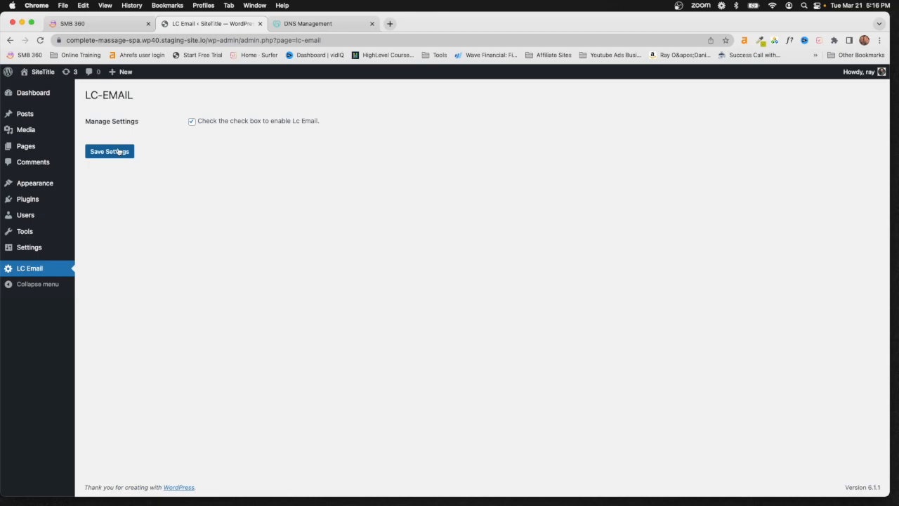
- Back in SMB 360, generate a CNAME for completemassageandspa.com, confirm it was added, try to verify the domain, and close the dialog
click(78, 23)
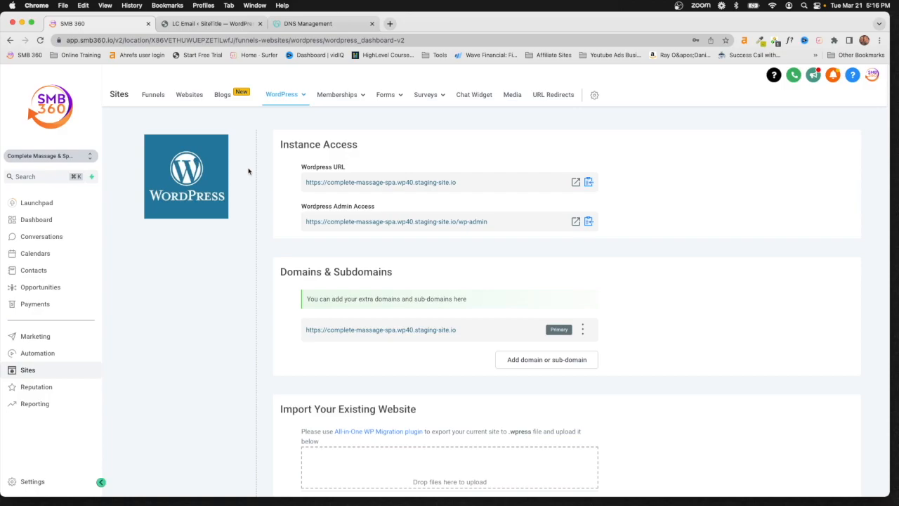
click(530, 361)
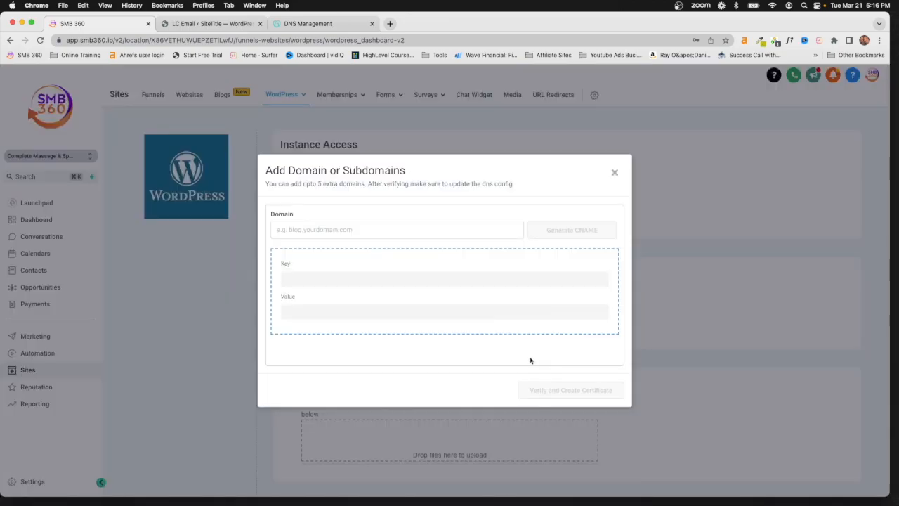
click(326, 225)
text(co)
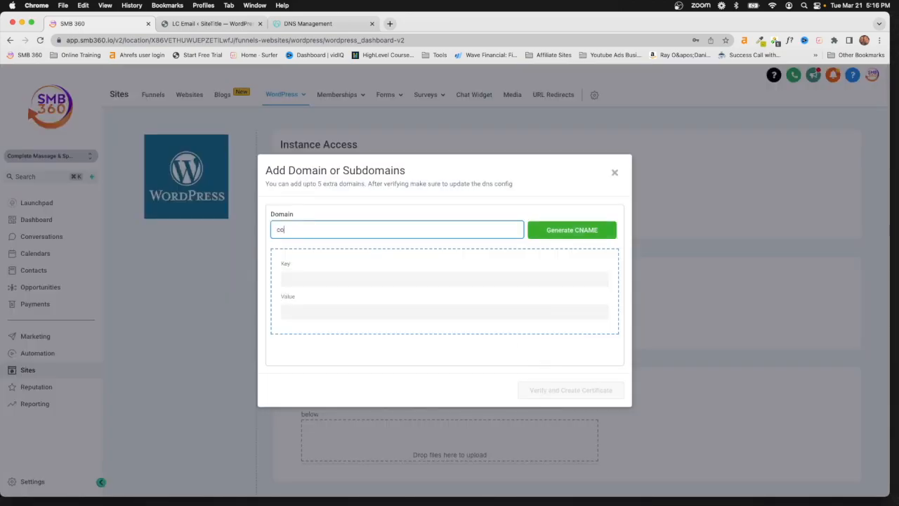
text(mpletemassageandspa.com)
click(557, 231)
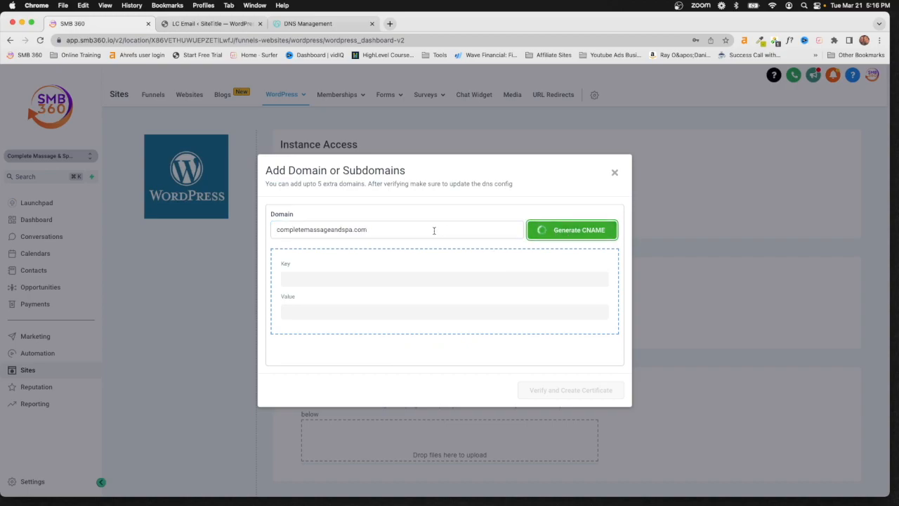
click(339, 350)
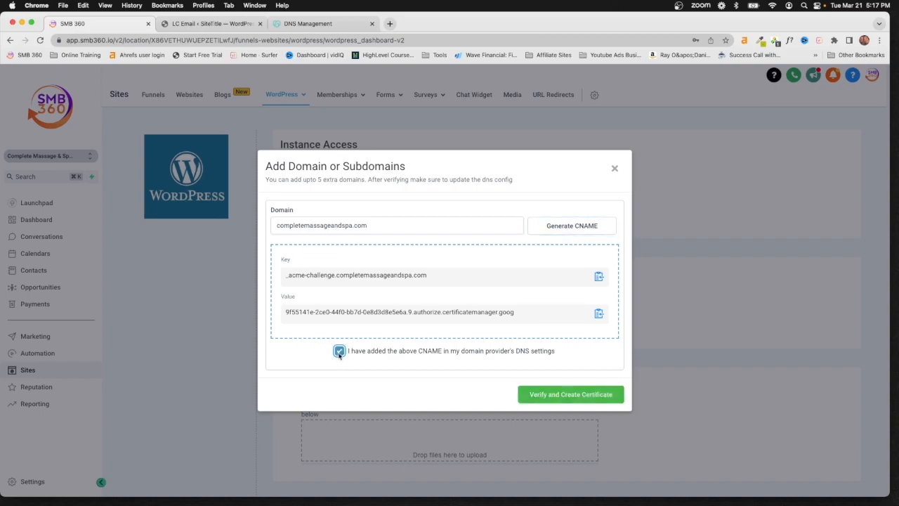
click(544, 396)
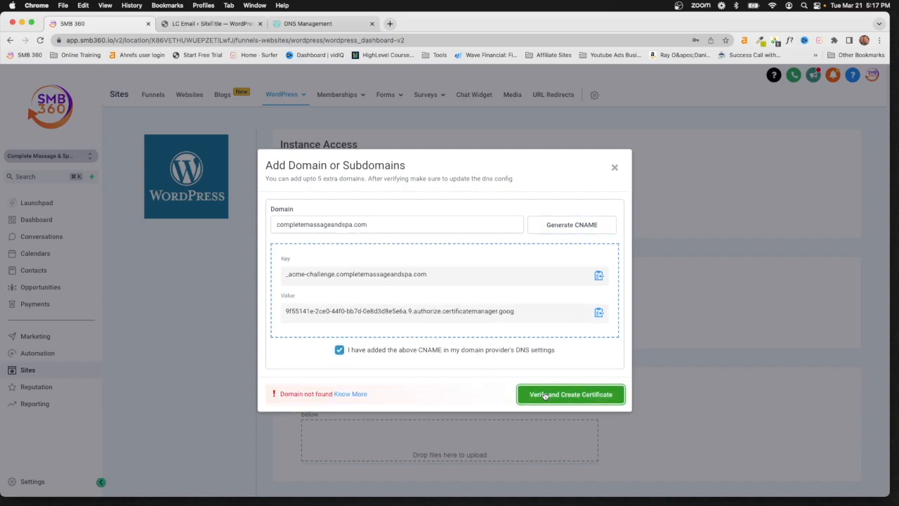
click(615, 167)
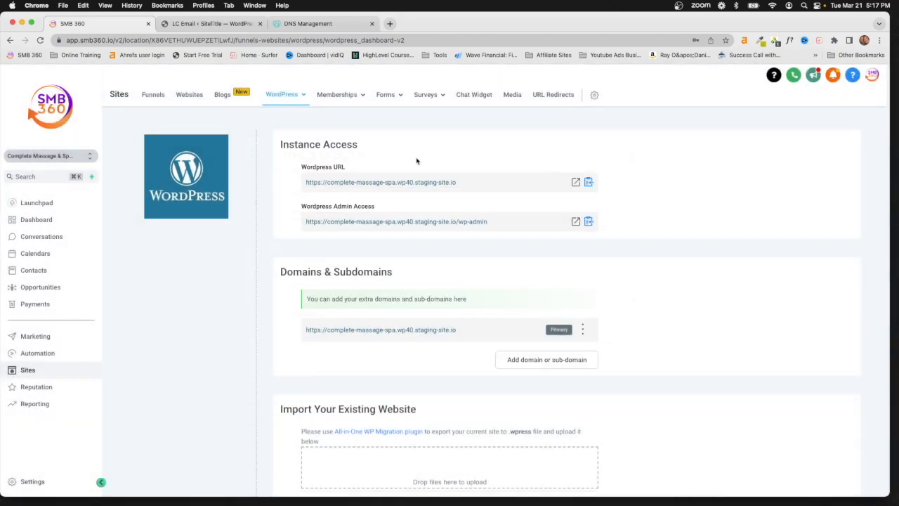